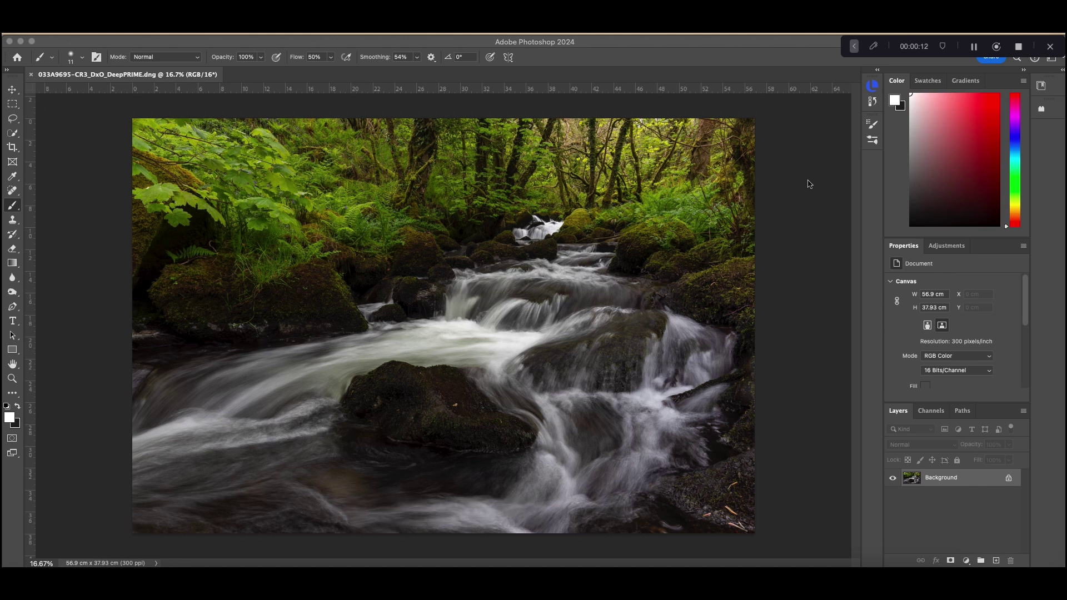
Add a Gradient Fill layer above the waterfall photo's Background layer
key("super+shift+z")
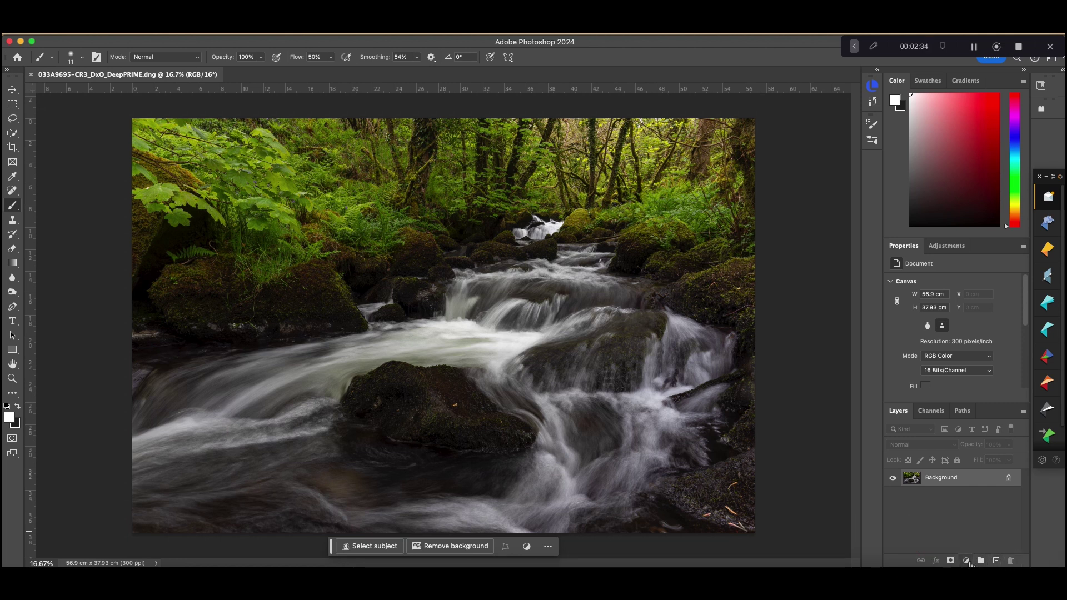
left_click(967, 560)
mouse_move(966, 562)
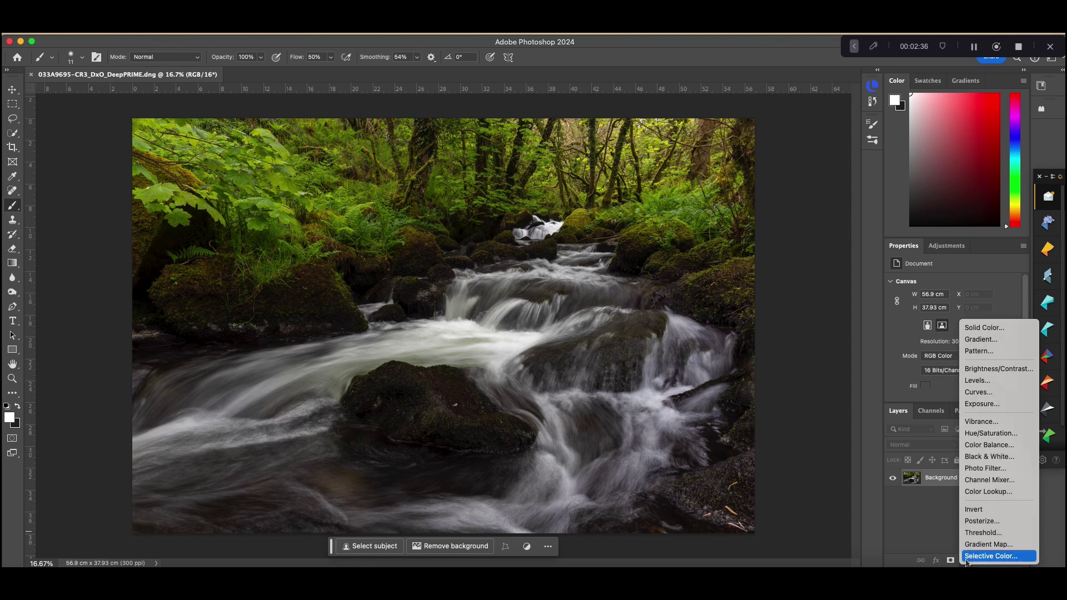
left_click(985, 343)
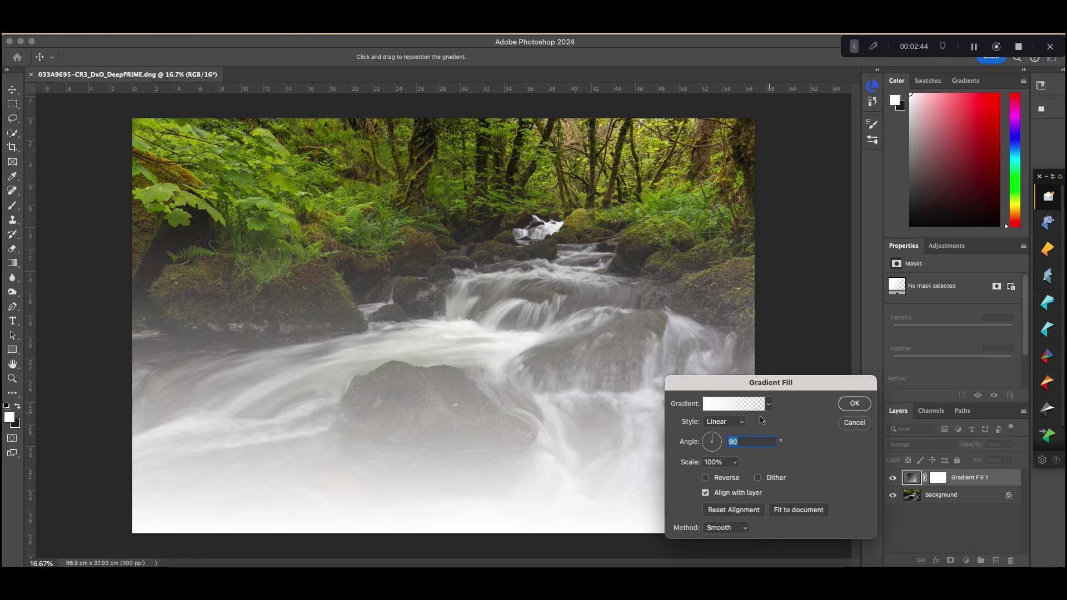
Switch the gradient style to Radial and move the glow up among the treetops
left_click(743, 426)
left_click(734, 432)
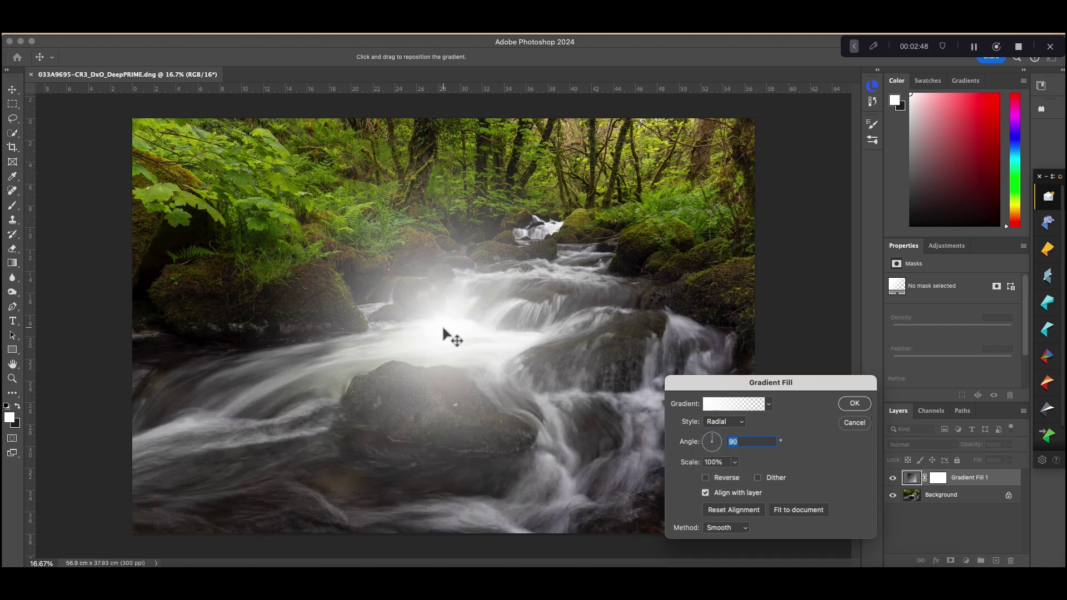
left_click_drag(445, 329, 592, 134)
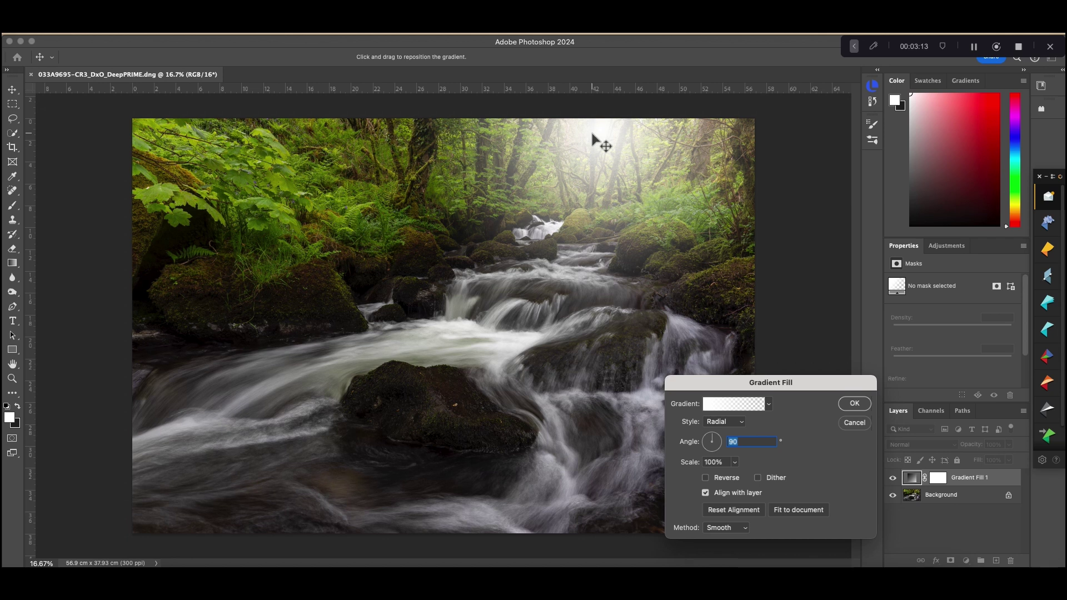
mouse_move(592, 134)
left_mouse_down()
mouse_move(583, 163)
mouse_move(611, 169)
mouse_move(593, 168)
mouse_move(594, 125)
left_mouse_up()
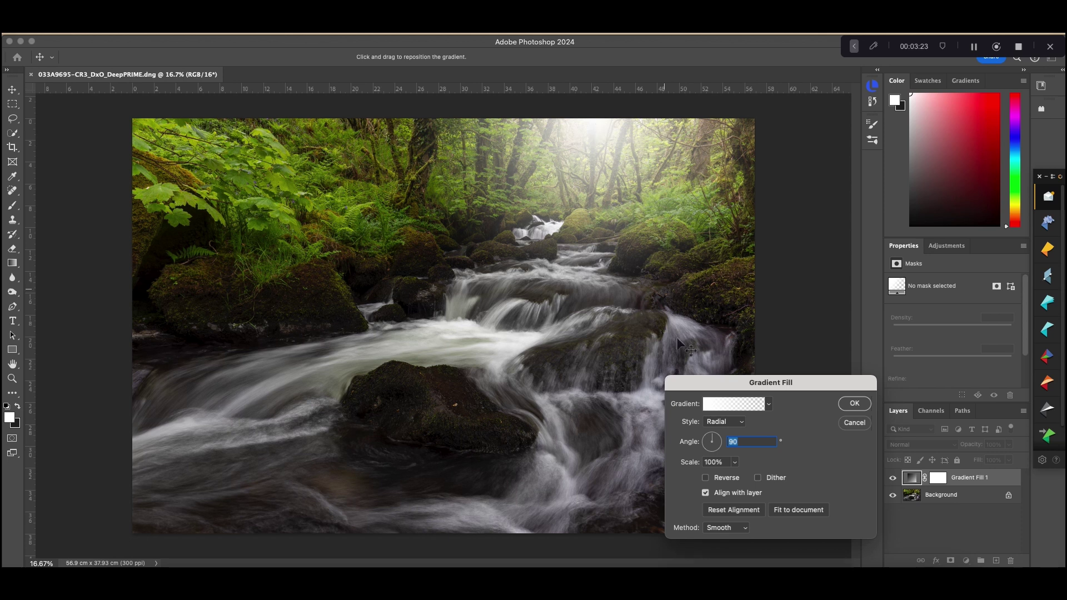
Set the glow's angle to -5.28° and apply the warm yellow Radial gradient preset
left_click(714, 439)
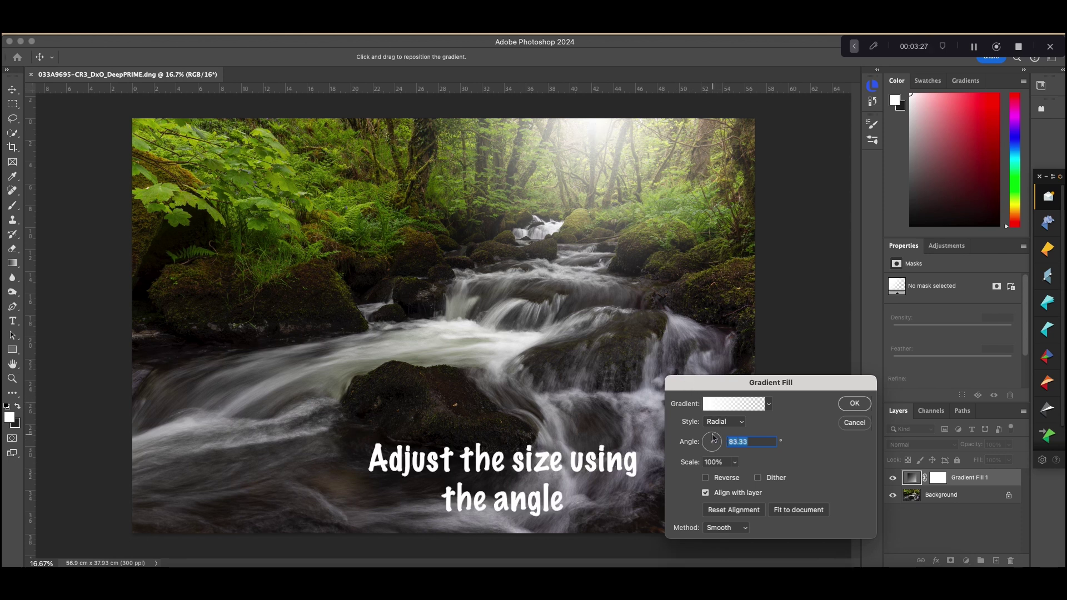
left_click(718, 443)
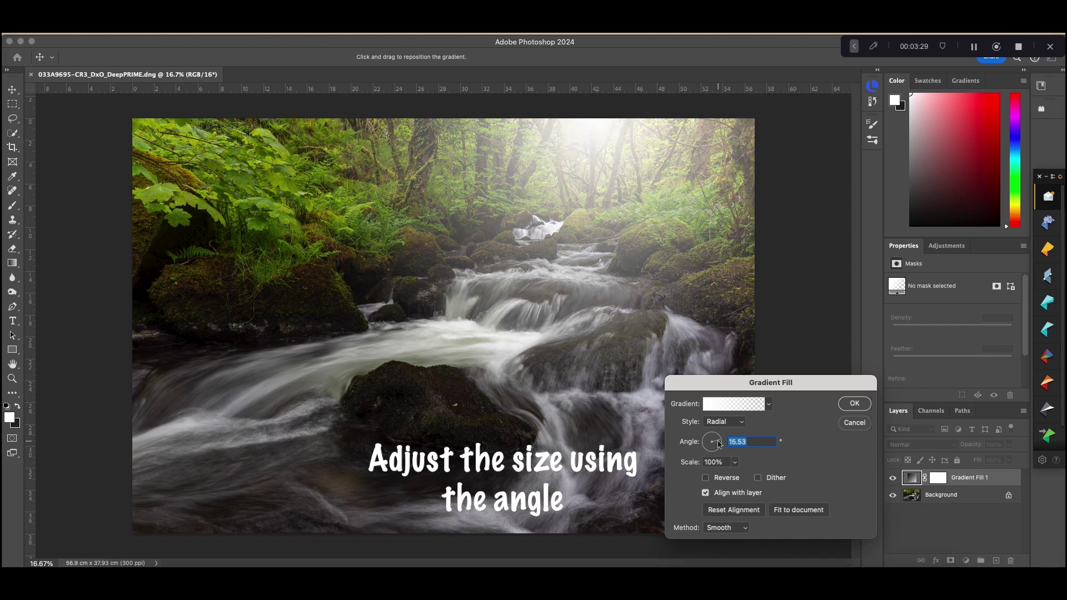
left_click(719, 445)
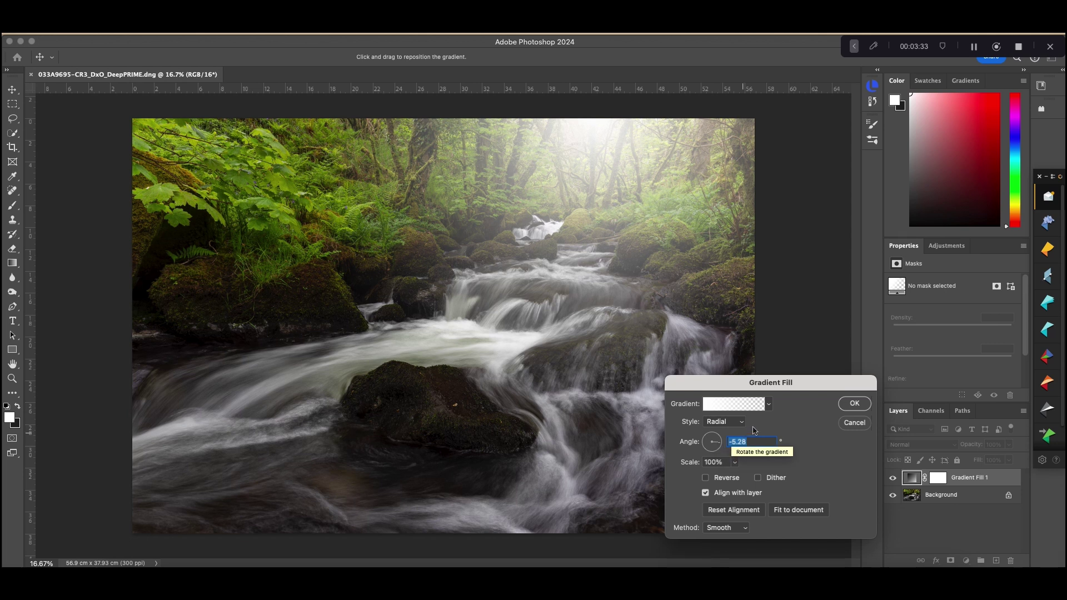
left_click(768, 407)
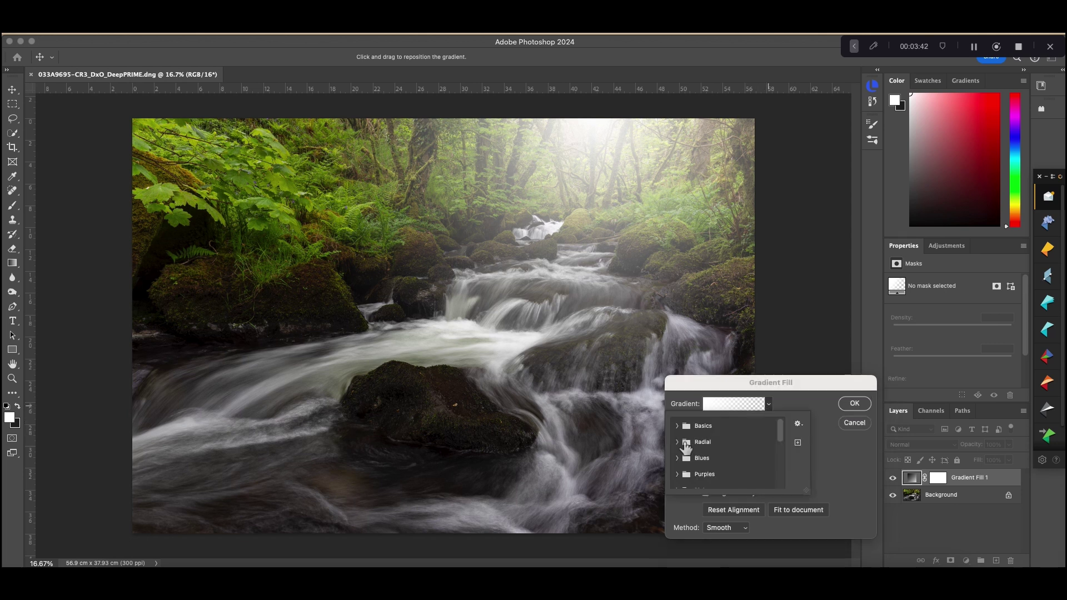
left_click(678, 442)
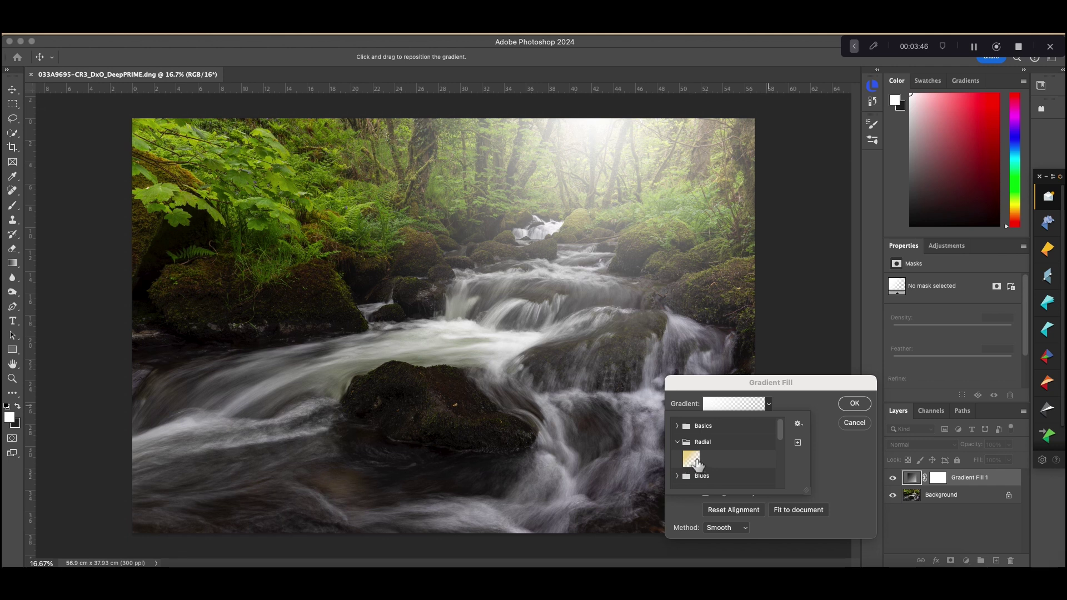
left_click(694, 460)
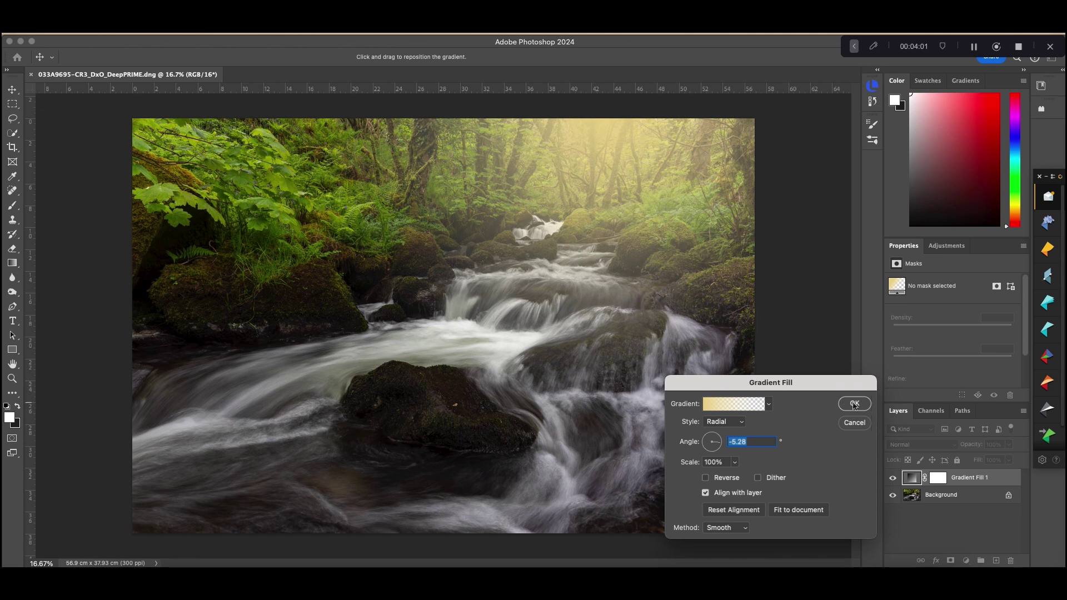
Confirm the gradient fill, lower Gradient Fill 1's opacity, and compare the glow on and off
left_click(854, 404)
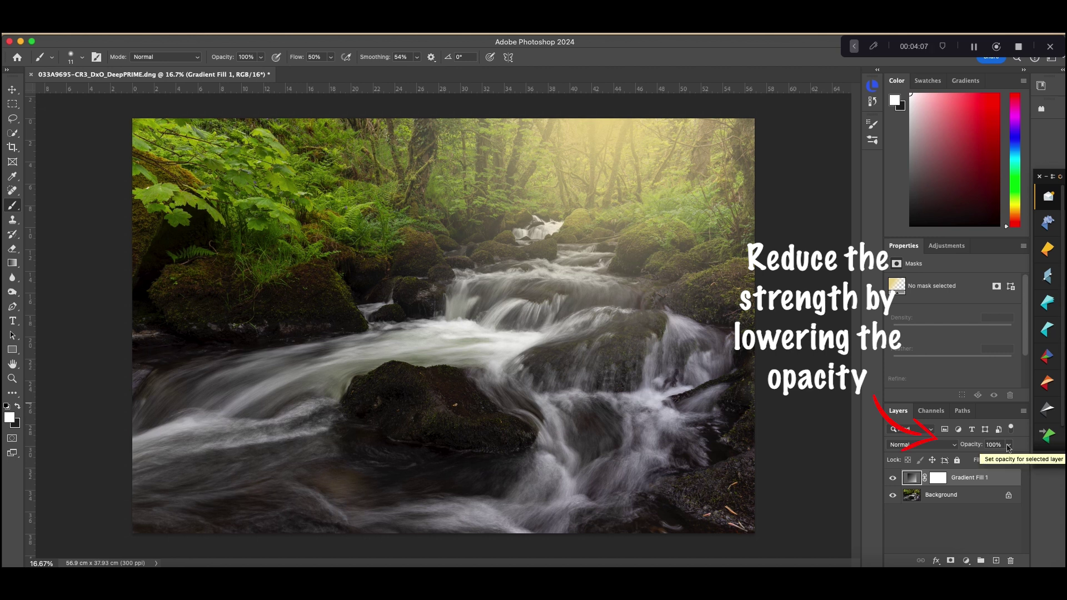
left_click(1009, 449)
left_click_drag(1008, 459, 965, 459)
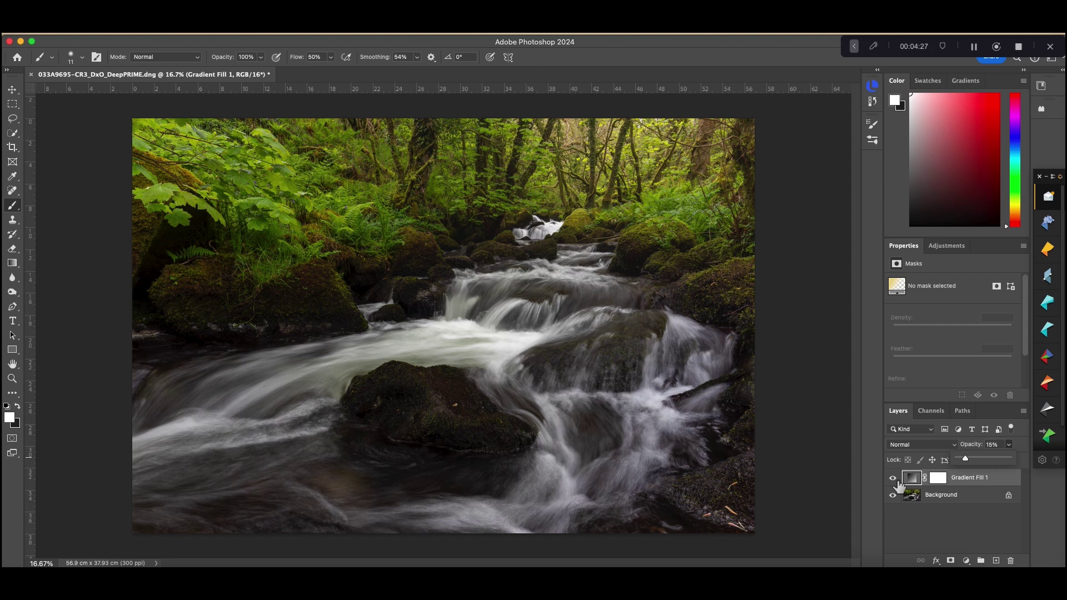
left_click(893, 479)
left_click(893, 479)
left_click(893, 479)
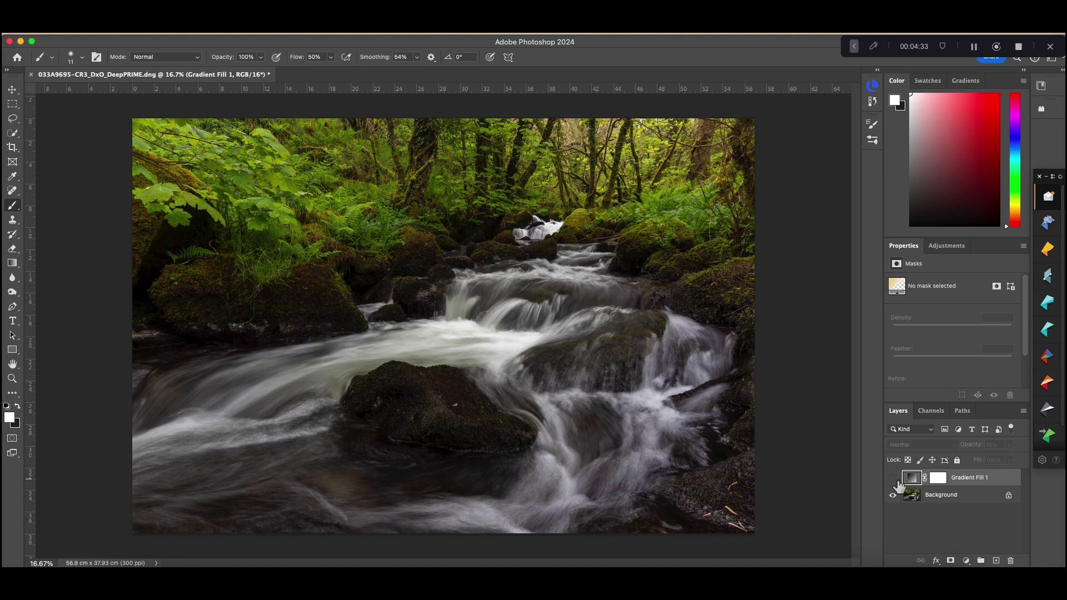
left_click(893, 479)
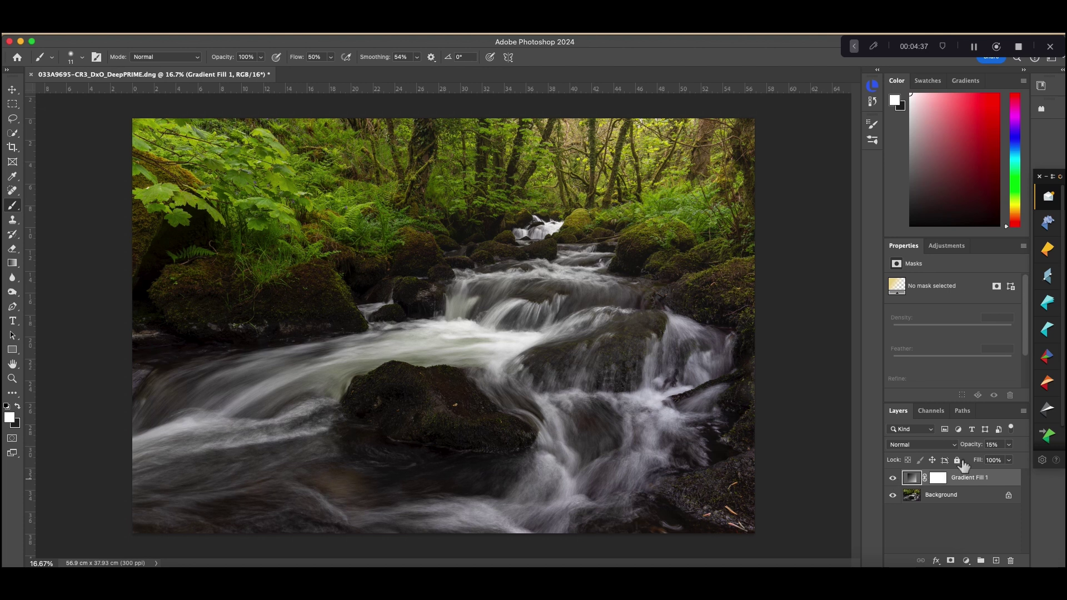
Try the glow at 7% opacity, compare it, then settle back on 15%
left_click(1008, 445)
left_click_drag(980, 461, 975, 461)
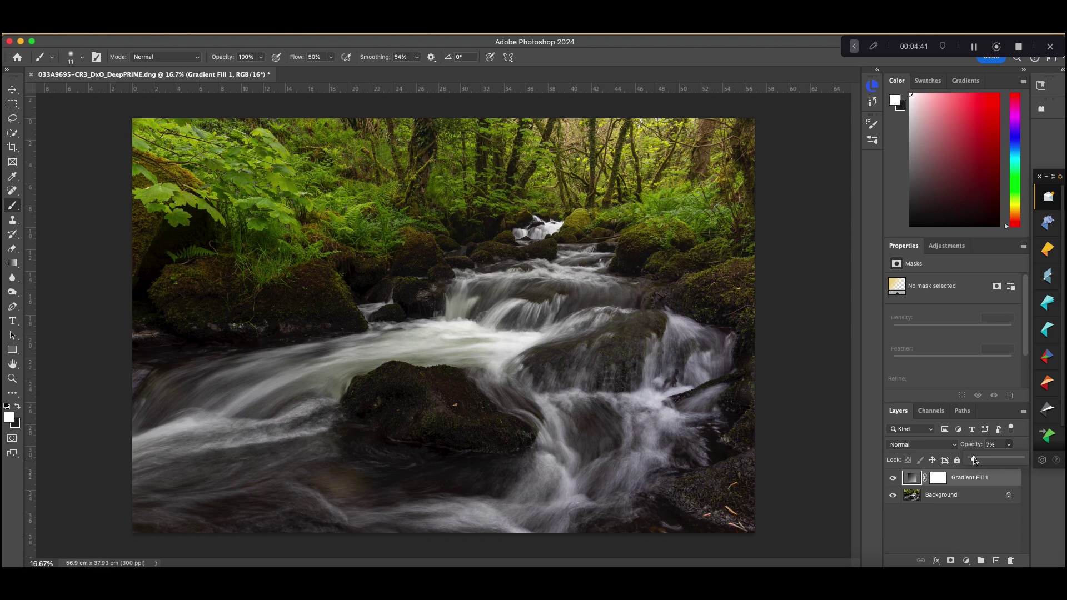
left_click(894, 478)
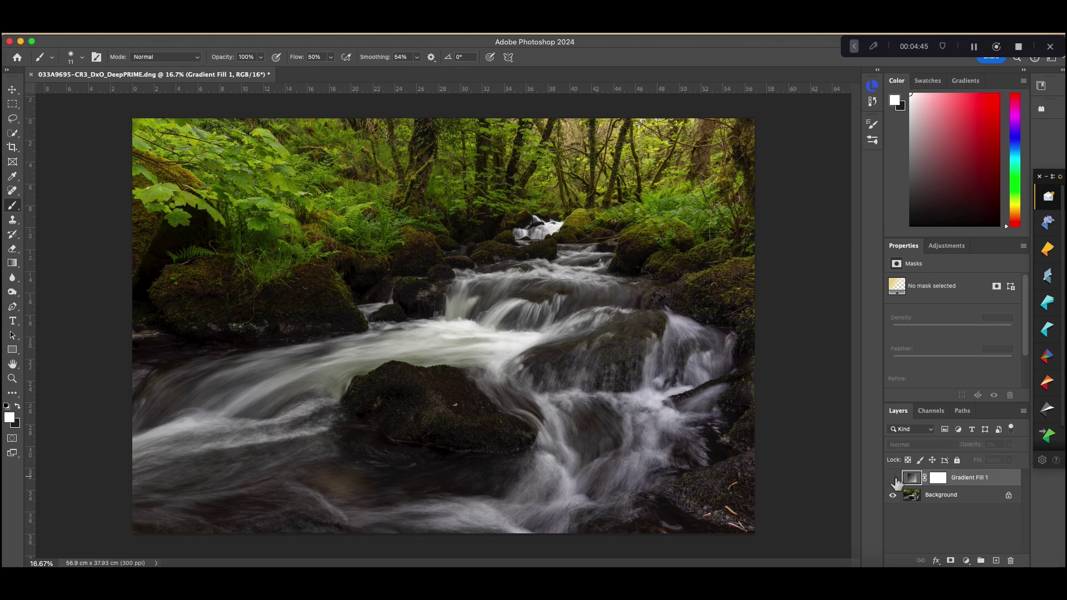
left_click(893, 478)
left_click(894, 479)
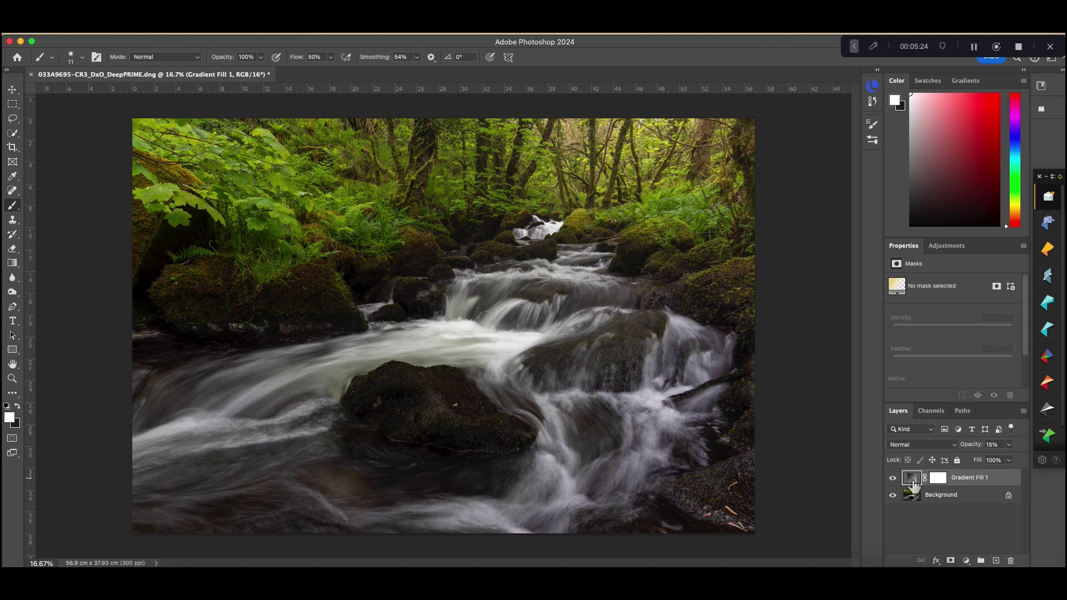
Reopen the Gradient Fill settings and turn the glow's angle to 21.65°
double_click(912, 483)
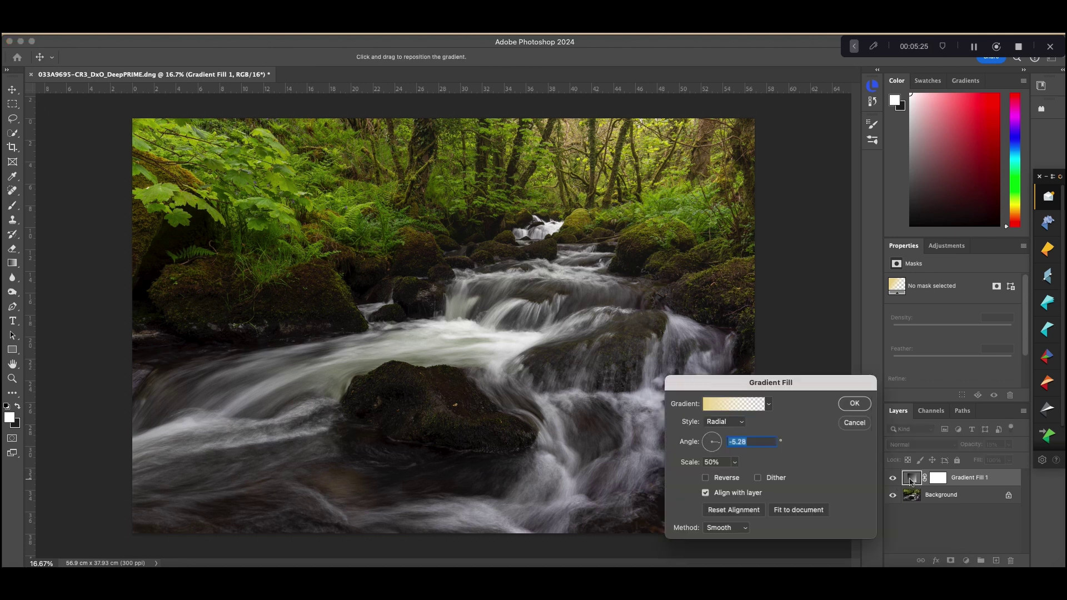
left_click(721, 440)
left_click(720, 442)
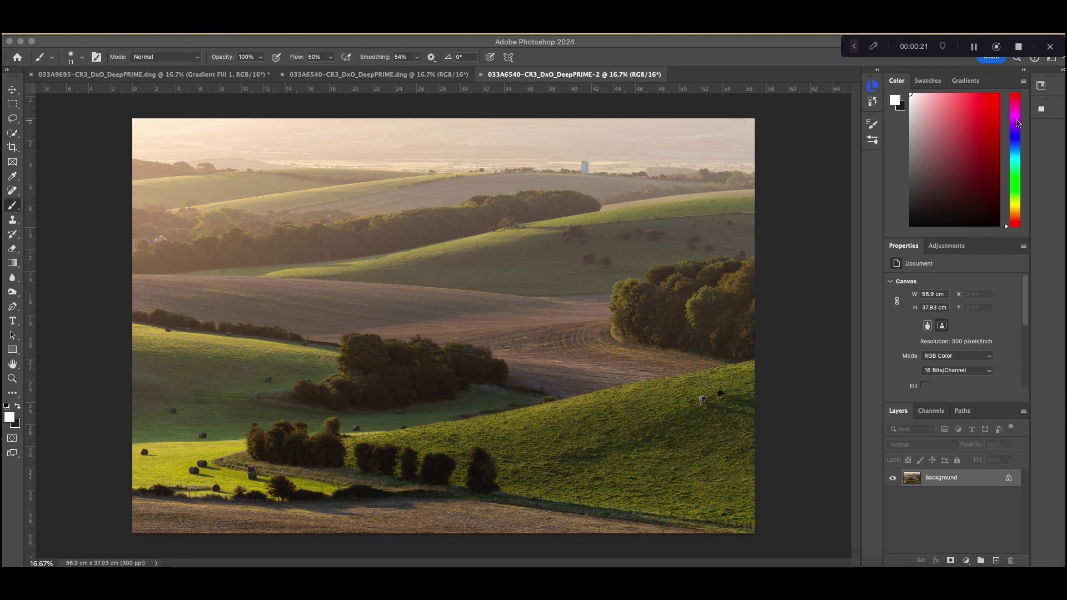
Apply Filter > Camera Raw Filter to the rolling-hills photo
left_click(282, 34)
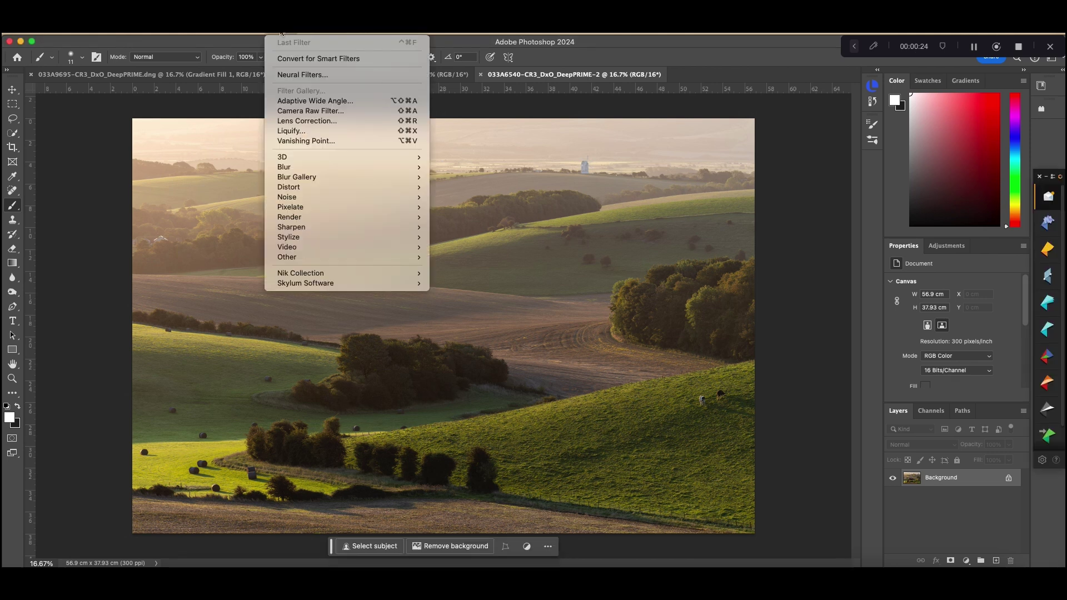
left_click(335, 112)
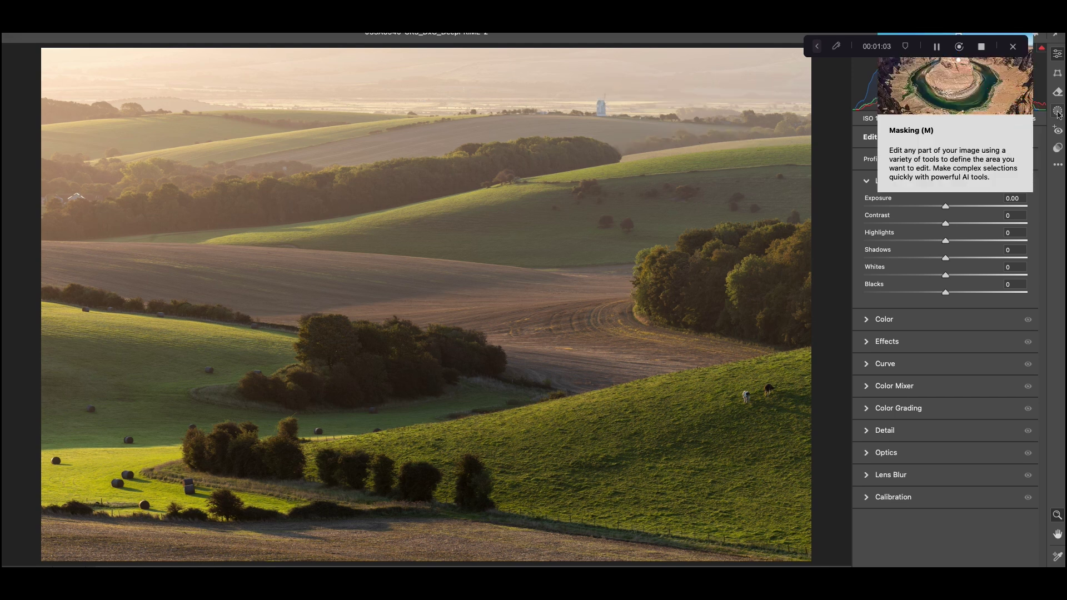
Draw a narrow radial gradient mask stretched along the sunlit hillside strip
left_click(1057, 112)
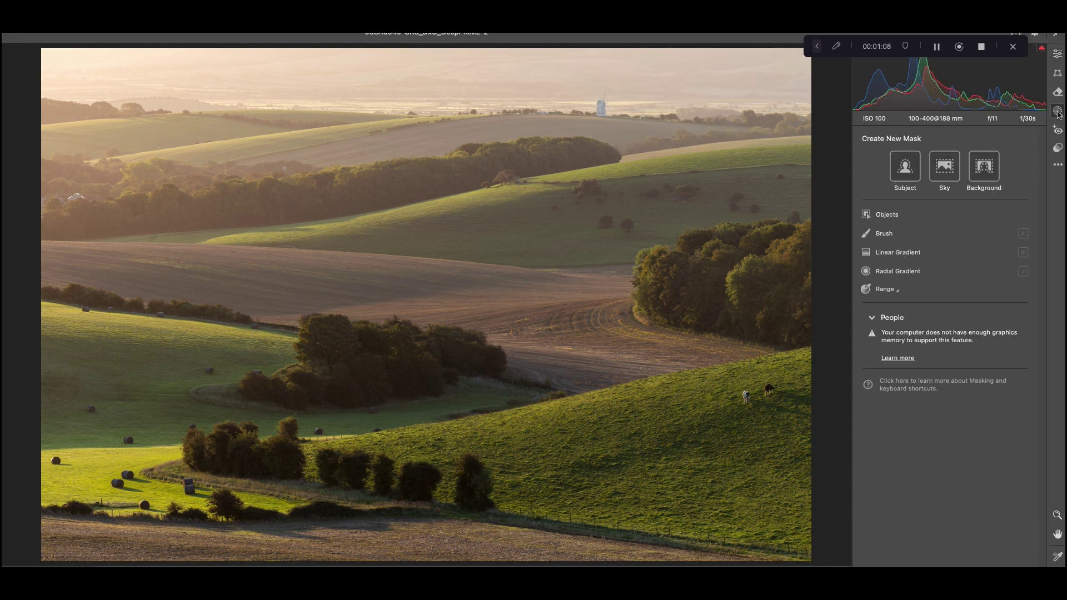
left_click(903, 273)
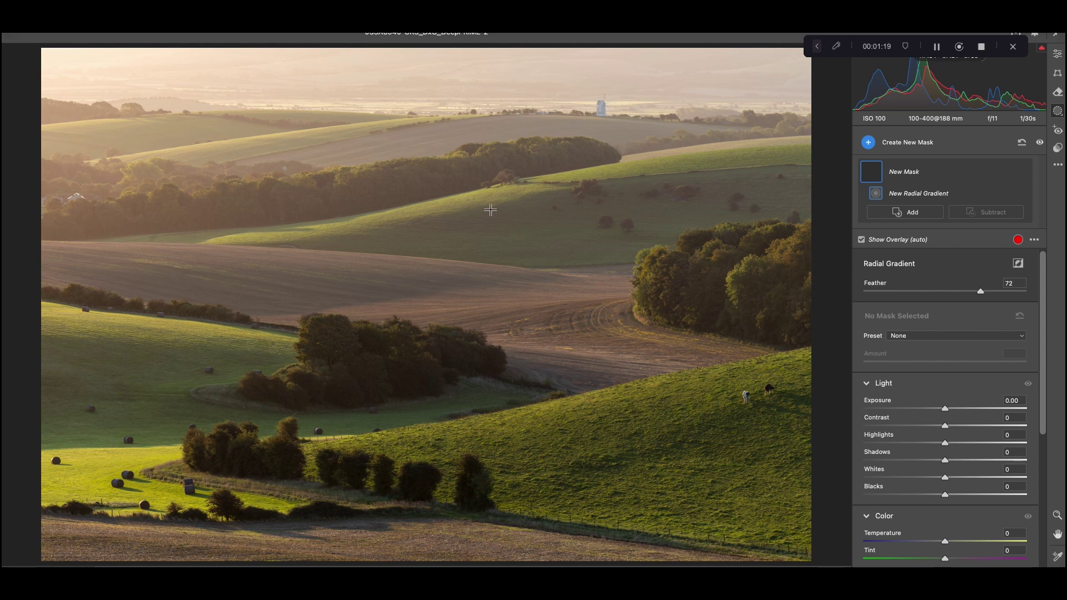
left_click_drag(512, 415, 631, 400)
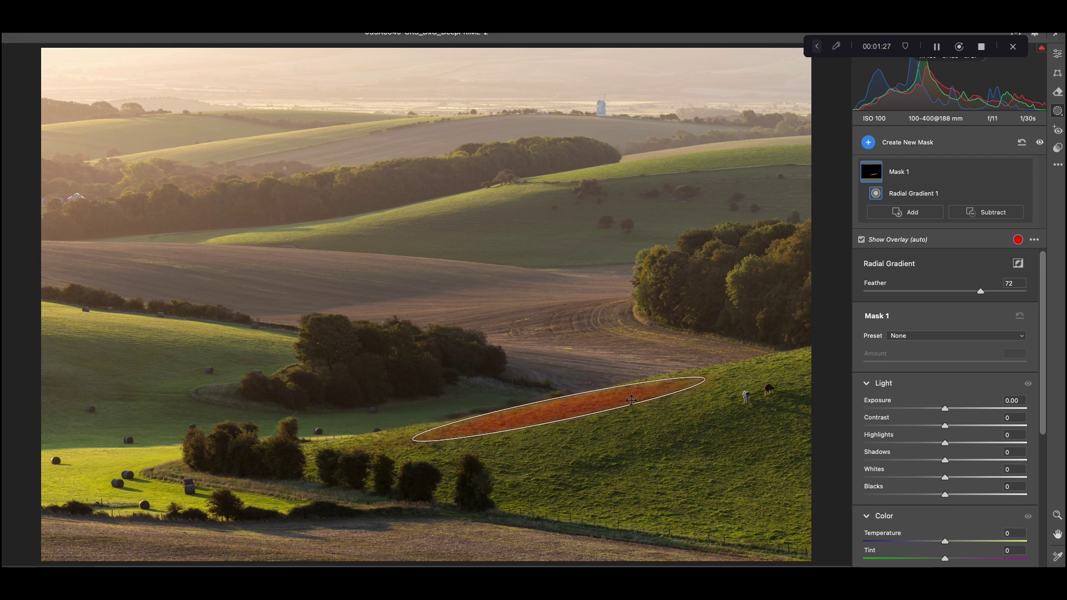
left_click_drag(558, 403, 576, 407)
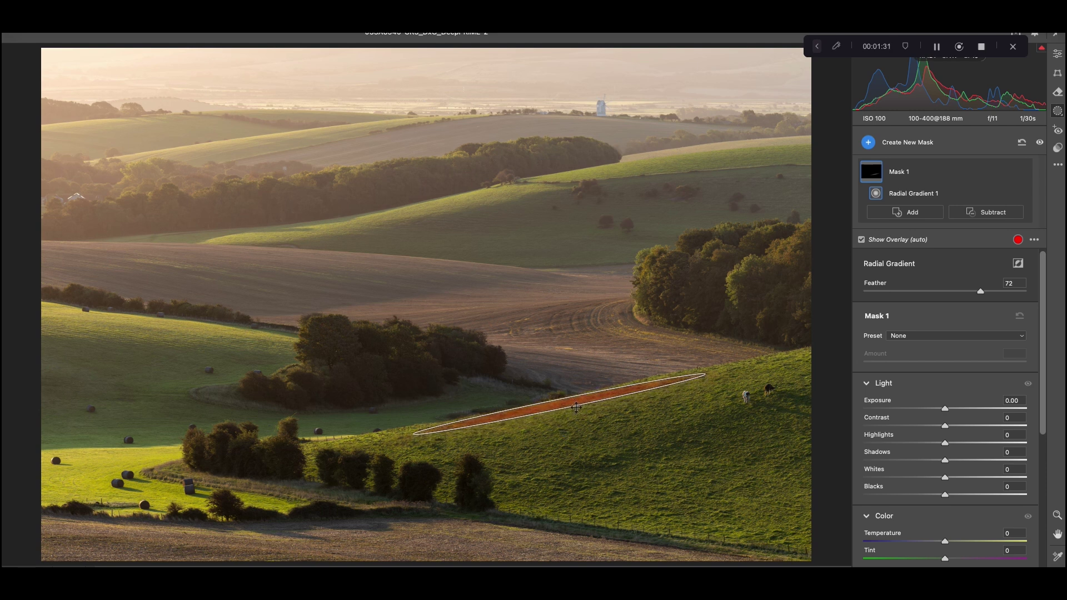
left_click_drag(711, 376, 715, 372)
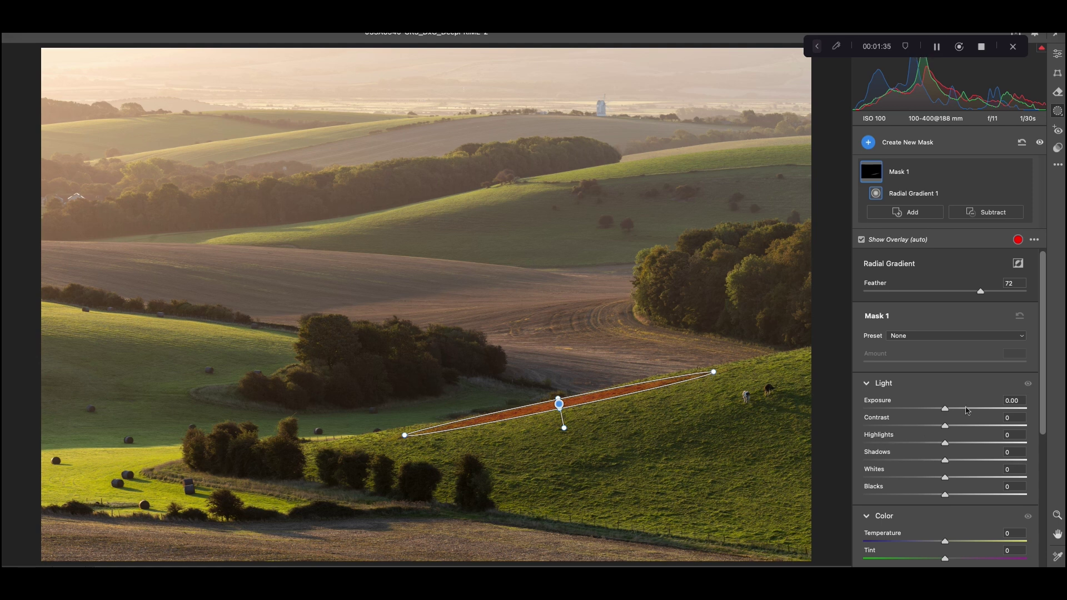
Raise the strip mask's exposure and temperature slightly to brighten and warm it
left_click_drag(945, 409, 947, 410)
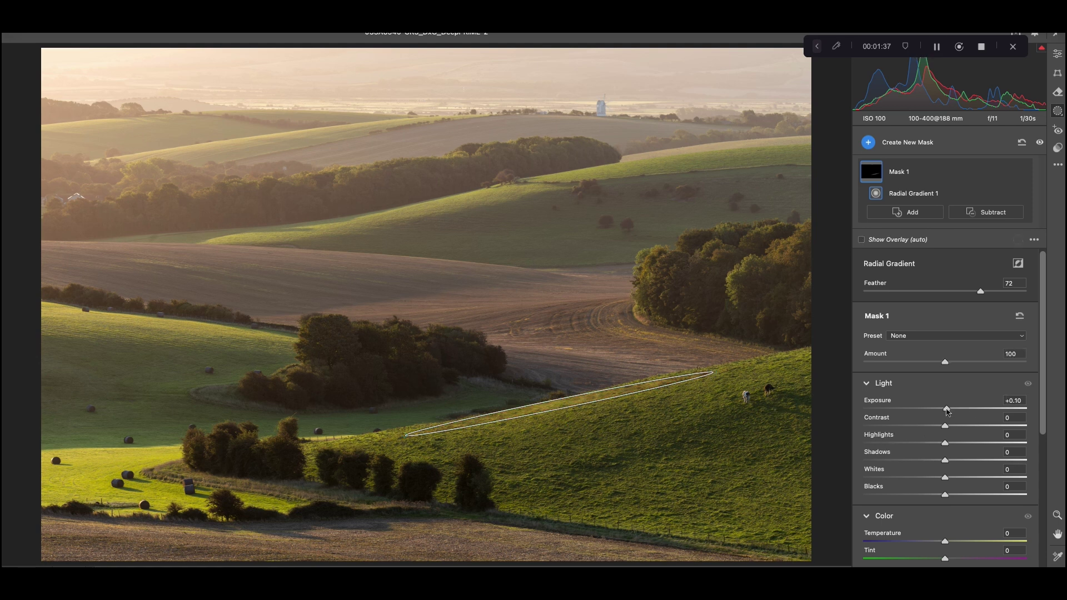
scroll(947, 445, "down", 3)
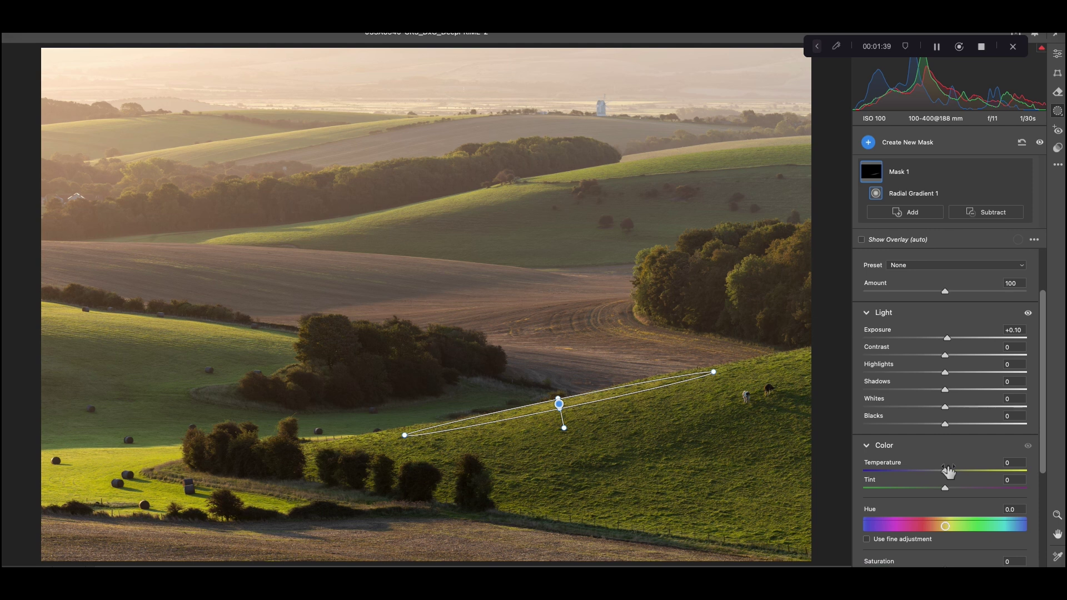
left_click_drag(946, 472, 948, 471)
left_click_drag(949, 342, 951, 342)
left_click_drag(947, 472, 950, 474)
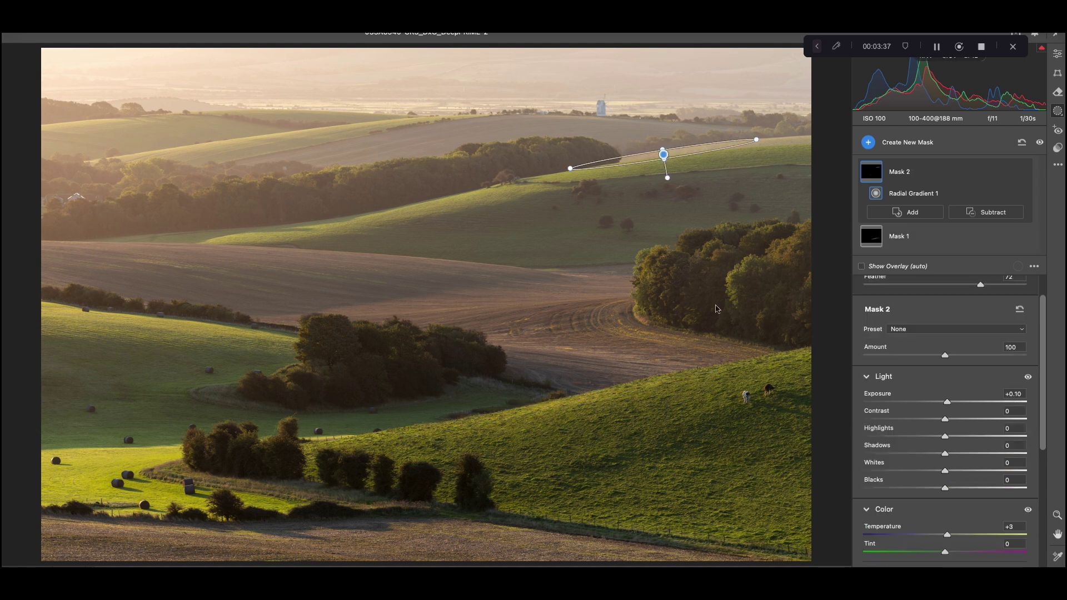
Add a second radial mask over the right-hand trees, lifting blacks and brightening slightly
left_click(914, 144)
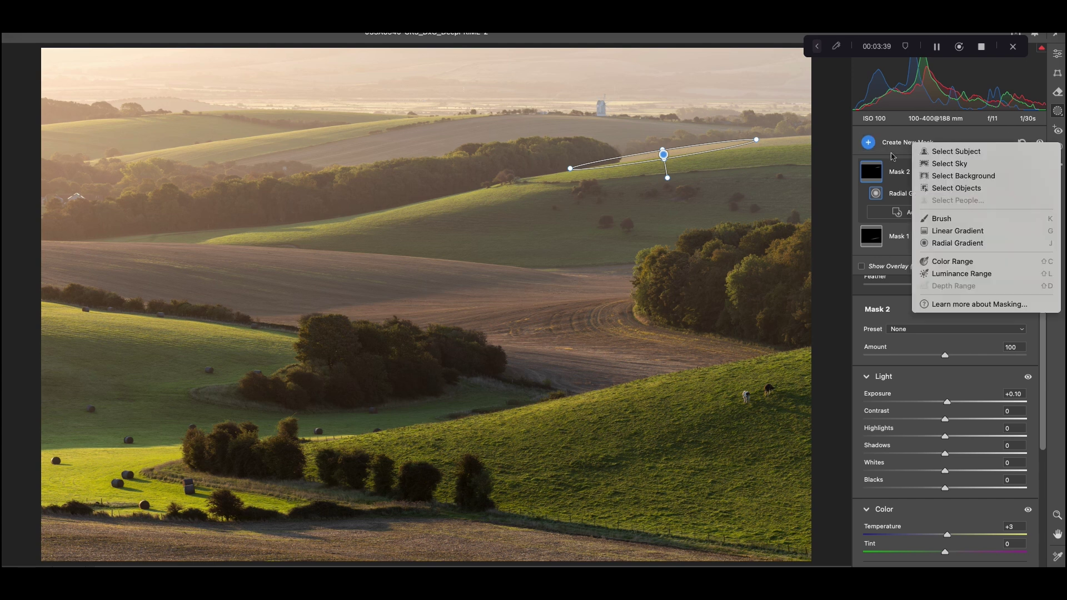
left_click(972, 244)
left_click_drag(679, 262, 774, 304)
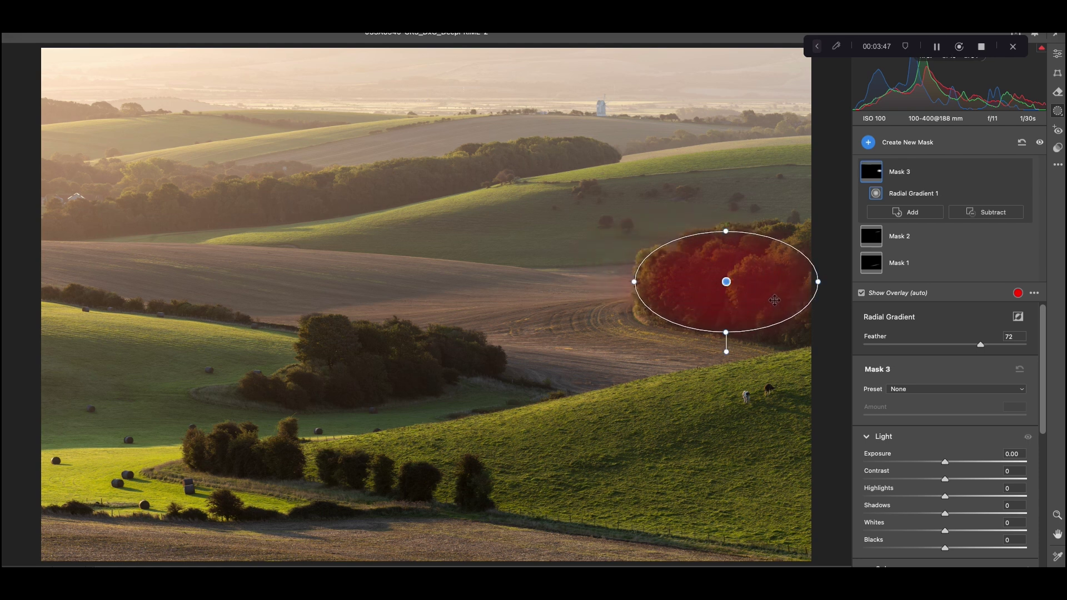
left_click_drag(945, 548, 948, 513)
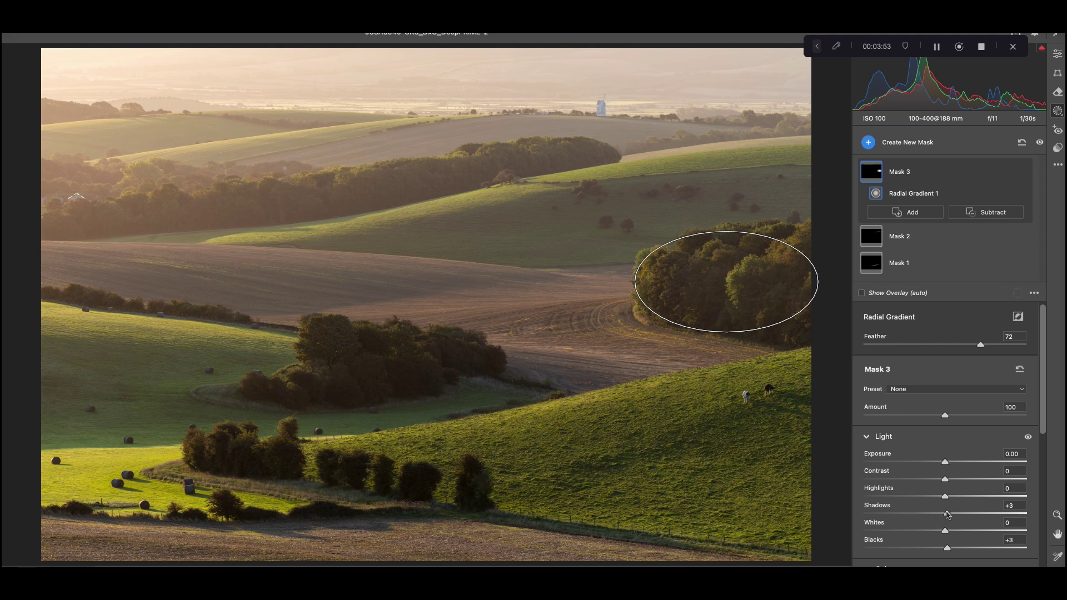
left_click_drag(944, 462, 948, 465)
Toggle the mask adjustments off and on to compare before and after
scroll(948, 464, "down", 5)
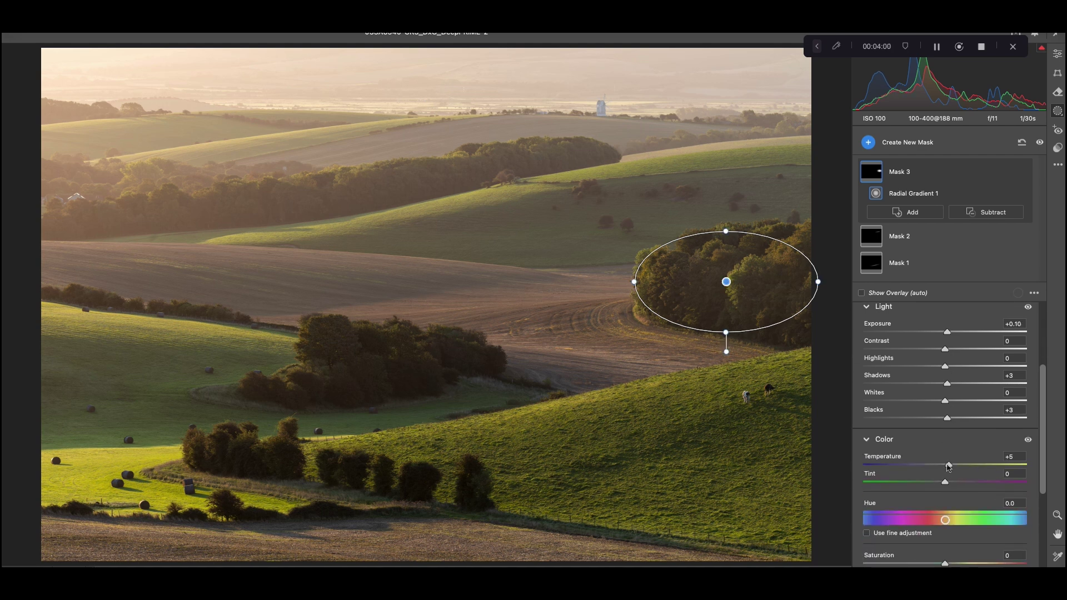
left_click(1040, 143)
left_click(1041, 143)
left_click(1040, 143)
left_click(1040, 144)
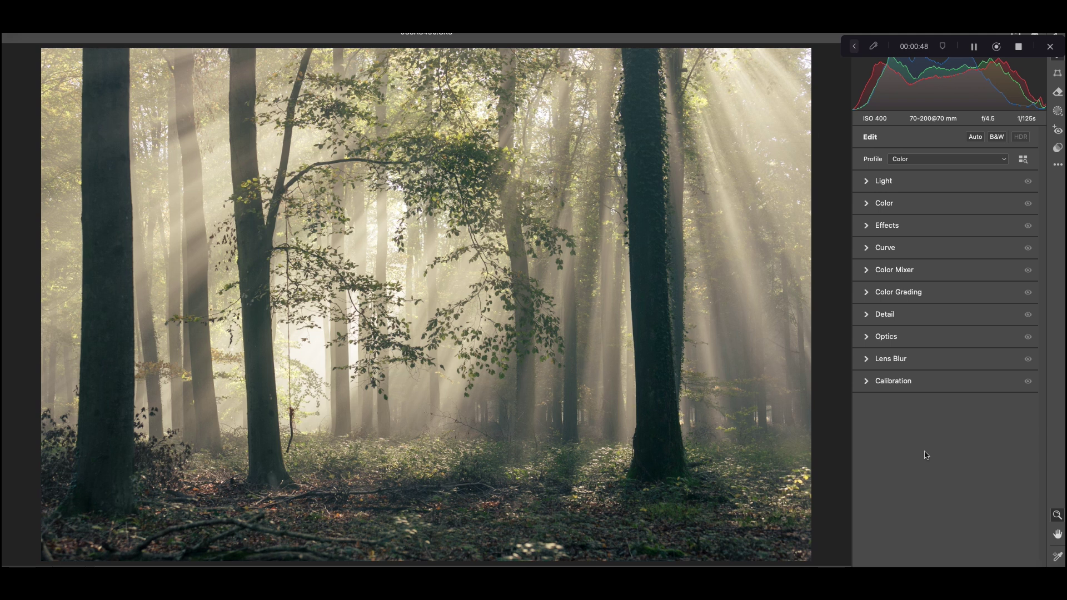
Expand the Color Grading section in Camera Raw's Edit panel
left_click(866, 293)
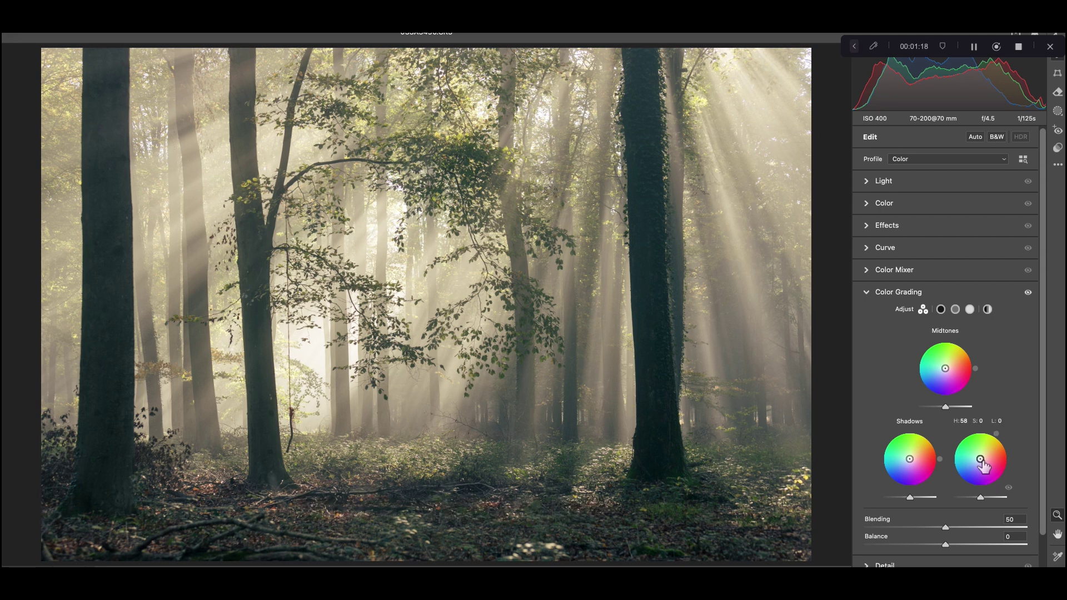
Tint highlights warm yellow, shadows blue (hue 216, saturation 8), midtones warm (hue 47, saturation 10)
left_click_drag(980, 458, 983, 455)
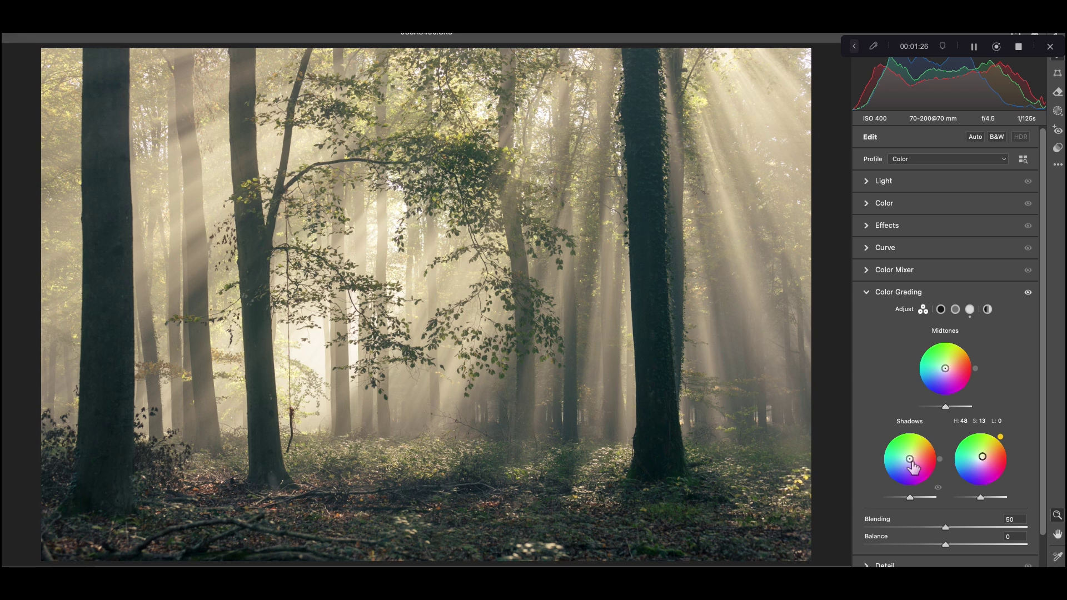
left_click_drag(913, 466, 907, 460)
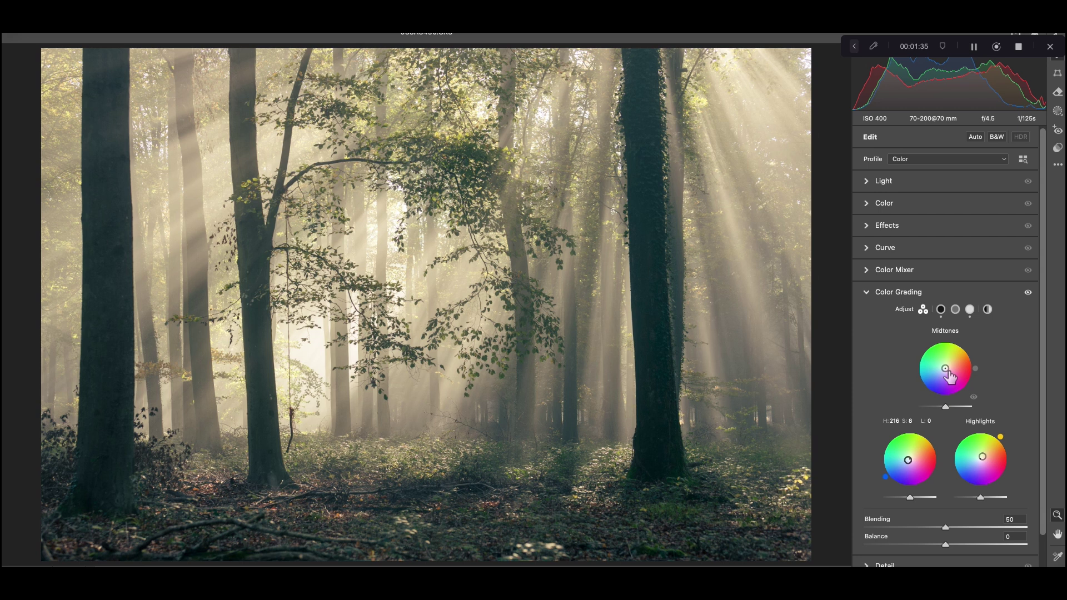
left_click_drag(948, 371, 947, 366)
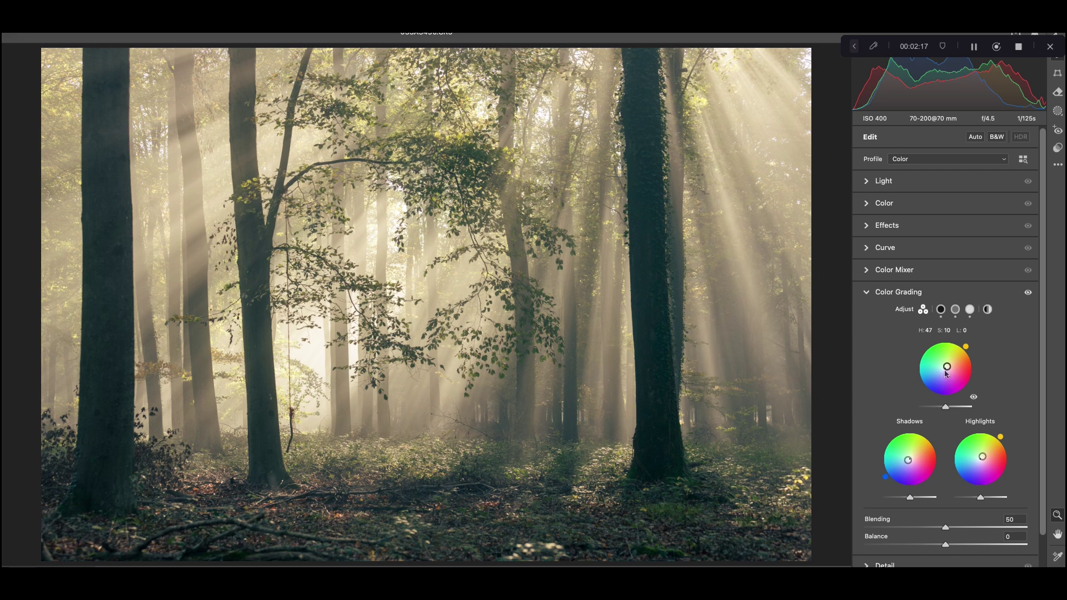
double_click(947, 371)
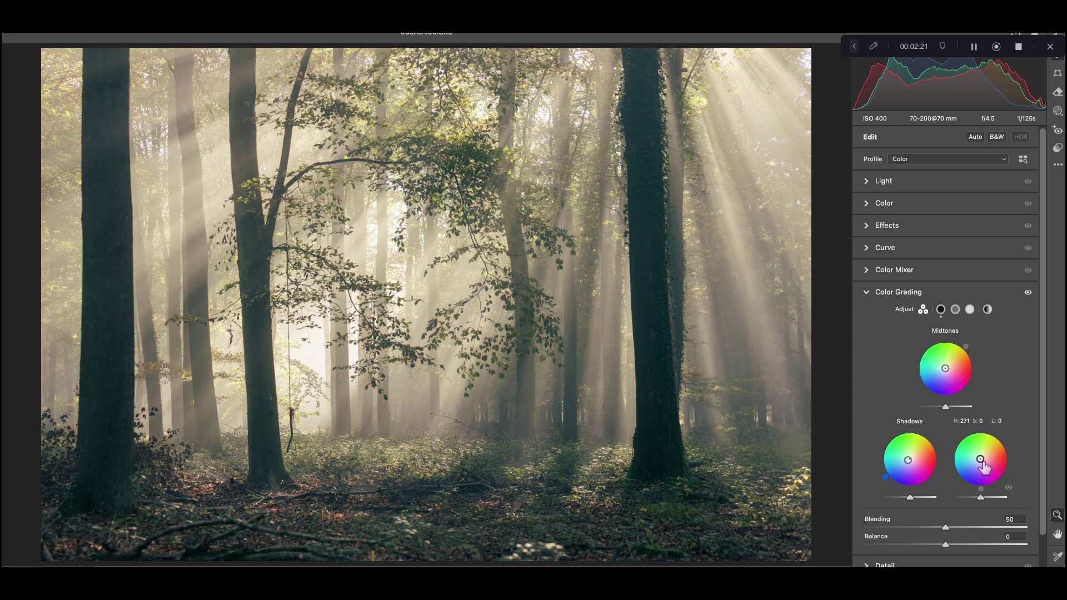
left_click_drag(981, 461, 988, 443)
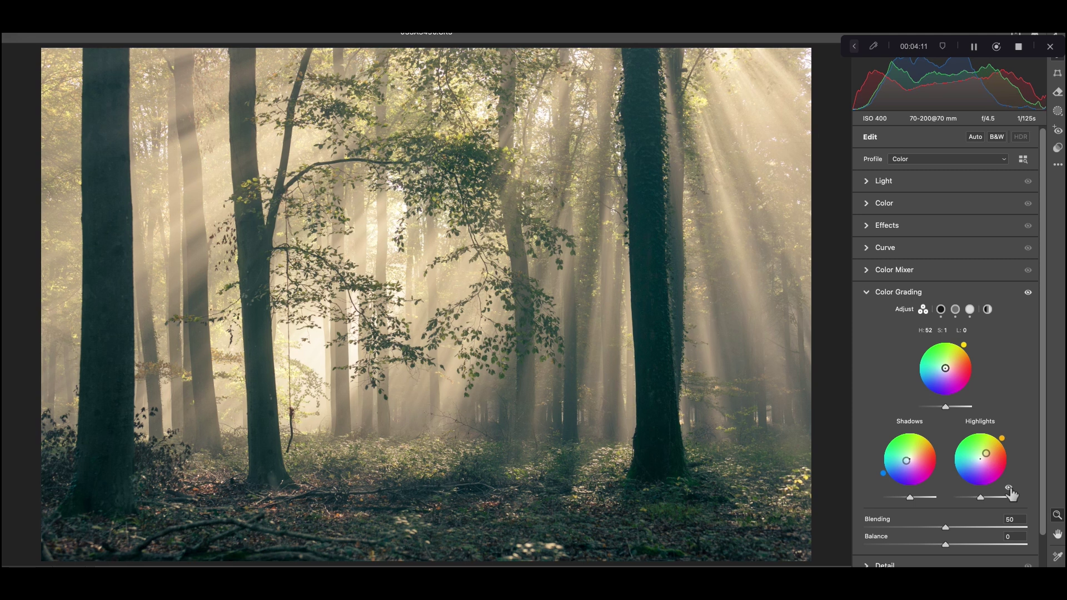
left_click(1008, 488)
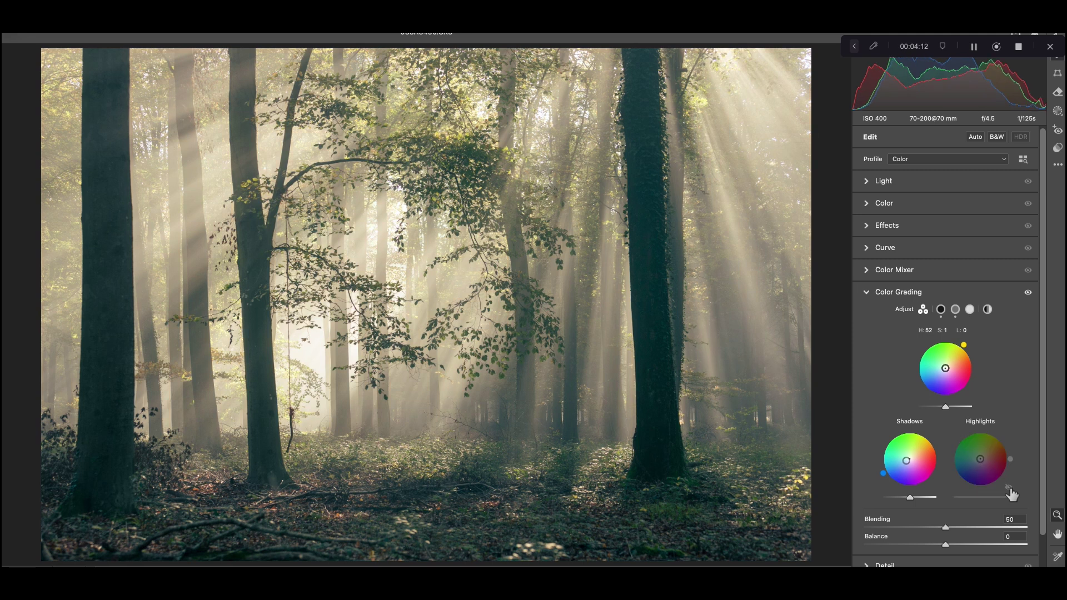
left_click(1008, 487)
left_click(1009, 488)
left_click(1009, 488)
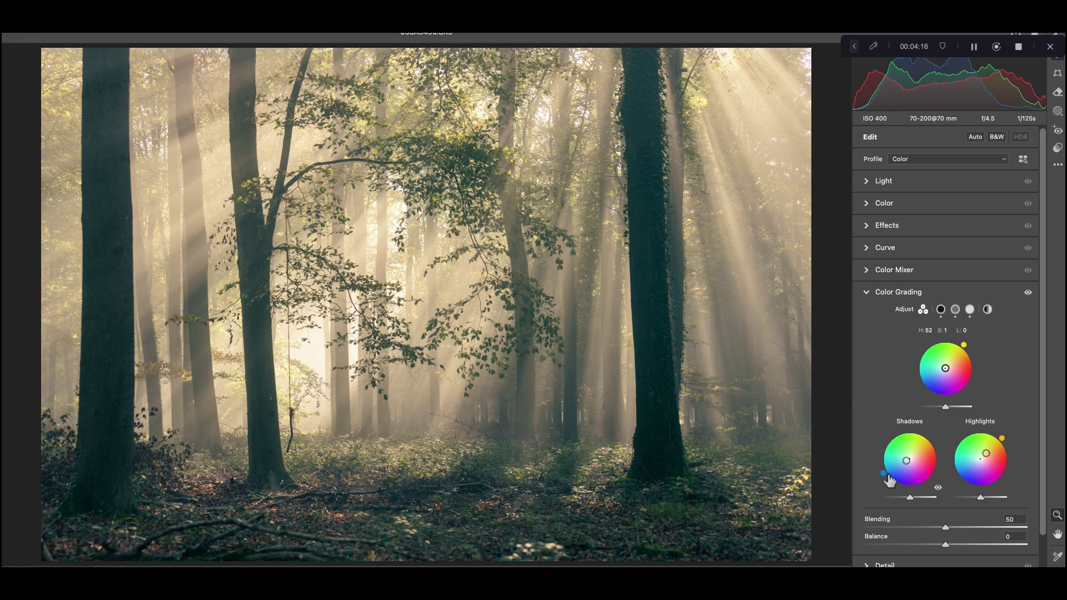
left_click(938, 488)
left_click(938, 488)
left_click(938, 489)
left_click(938, 488)
left_click(938, 489)
left_click(937, 488)
left_click(938, 489)
left_click(938, 488)
left_click(938, 488)
left_click(938, 488)
left_click(1028, 293)
left_click(1028, 293)
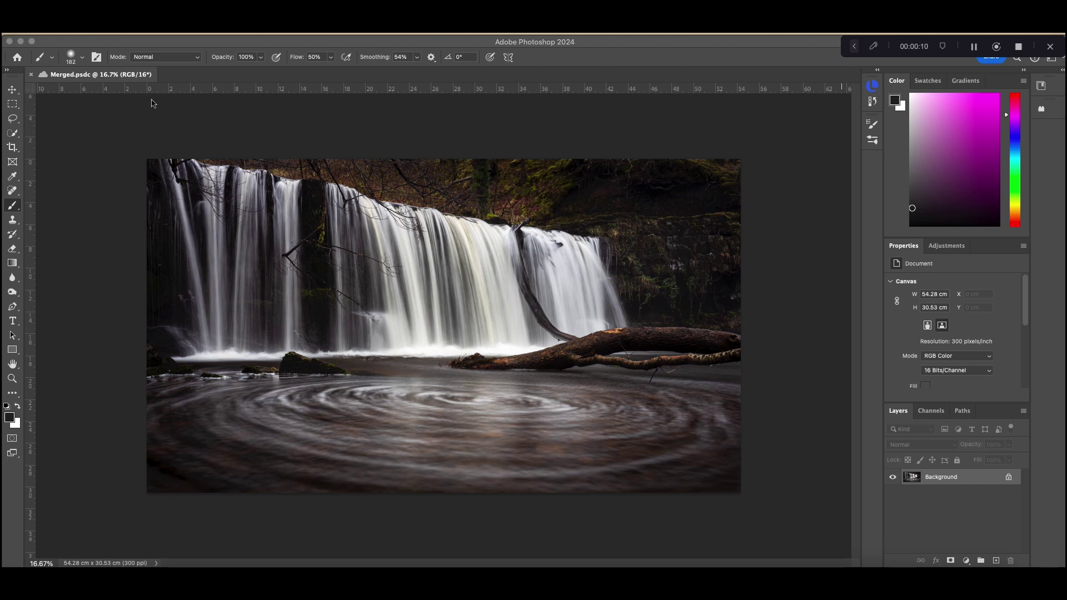
Via File > Scripts > Load Files into Stack, browse and select 033A9410.CR3 and 033A9414.CR3
left_click(166, 126)
left_click(112, 33)
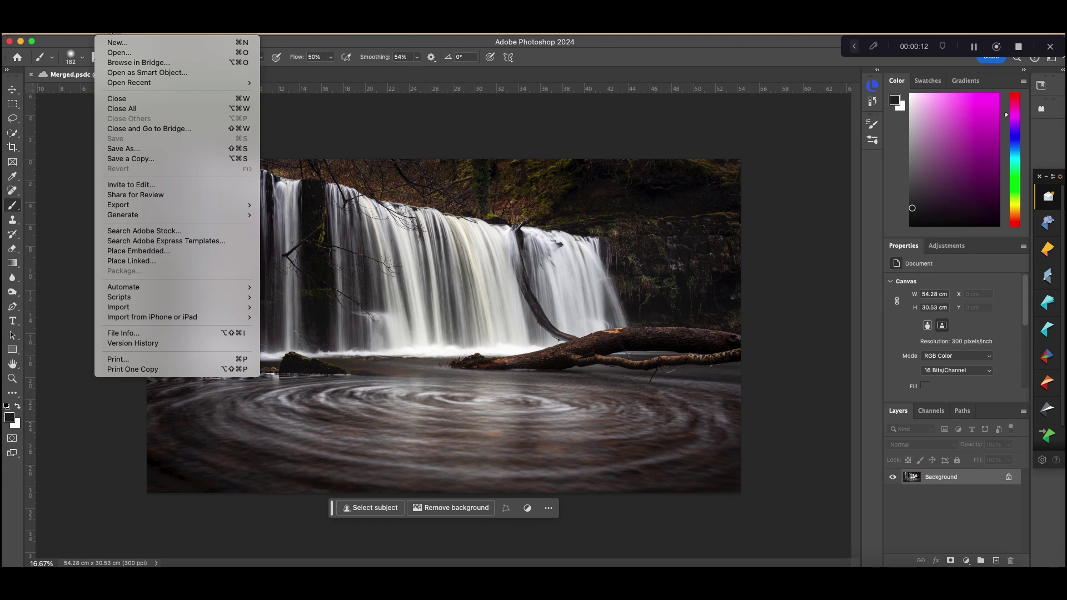
mouse_move(199, 298)
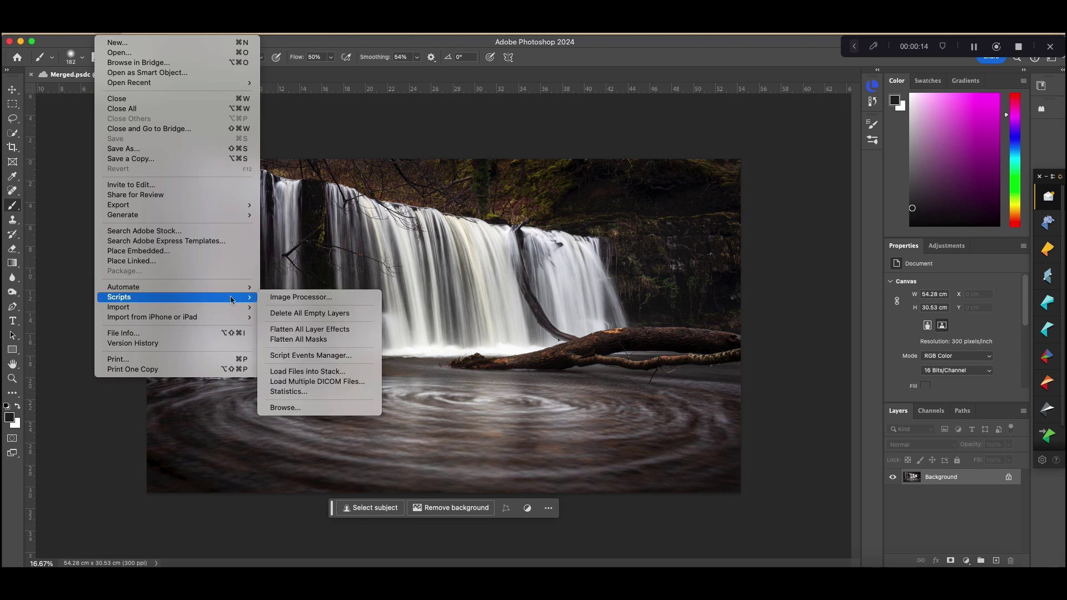
left_click(346, 373)
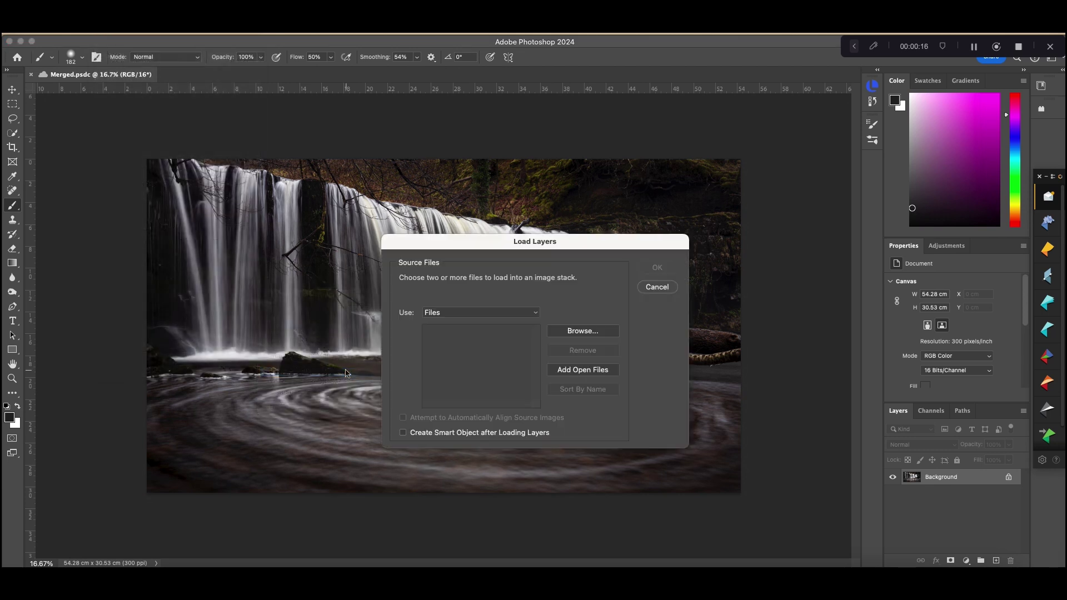
left_click(569, 334)
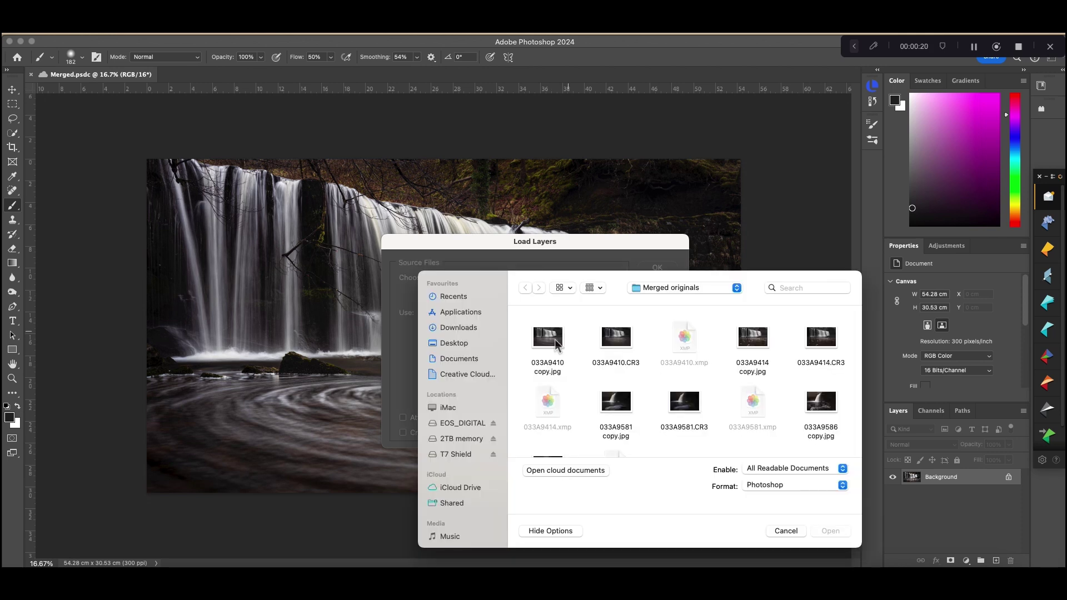
left_click(616, 344)
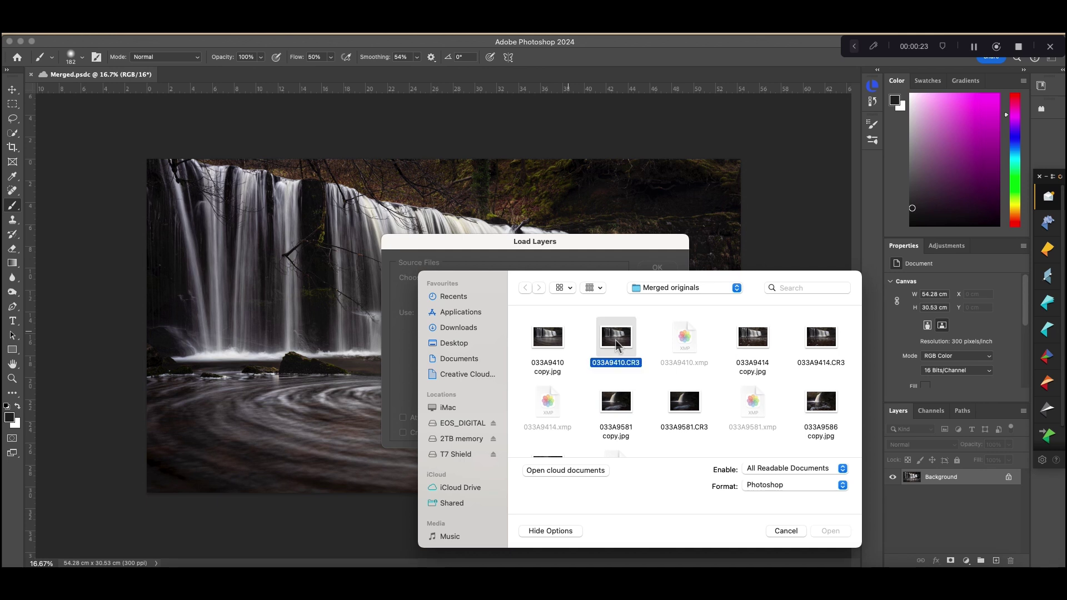
left_click(824, 342, "super")
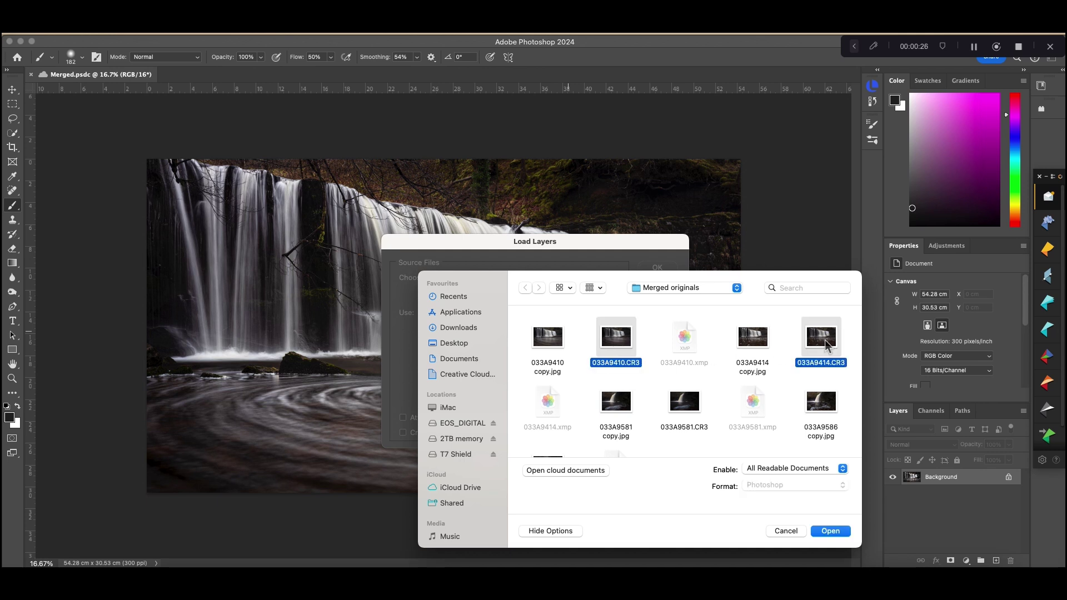
left_click(830, 532)
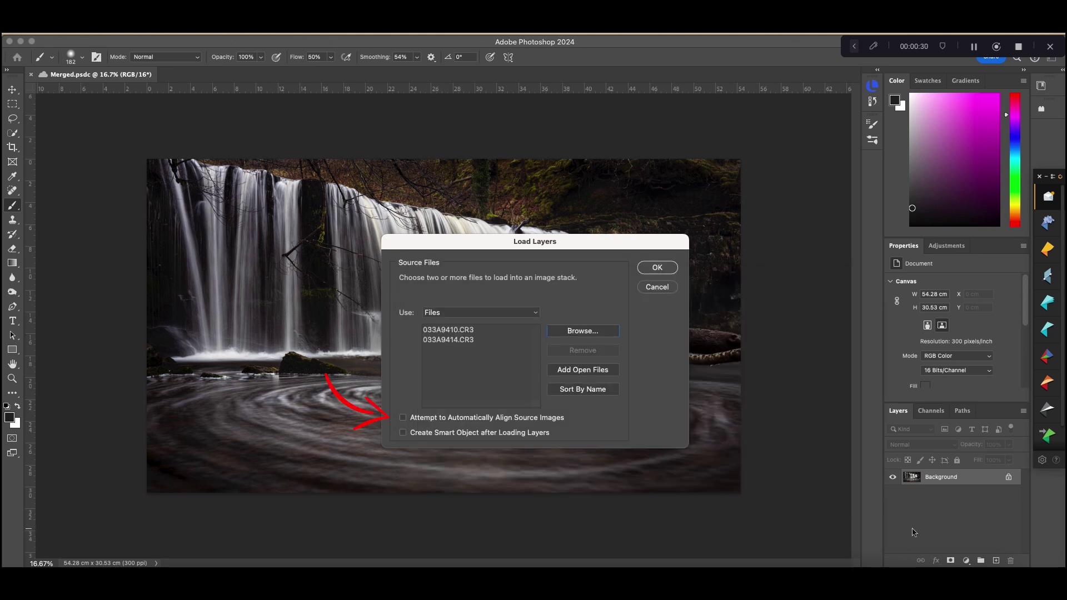
Turn on Attempt to Automatically Align Source Images in the Load Layers dialog
left_click(404, 418)
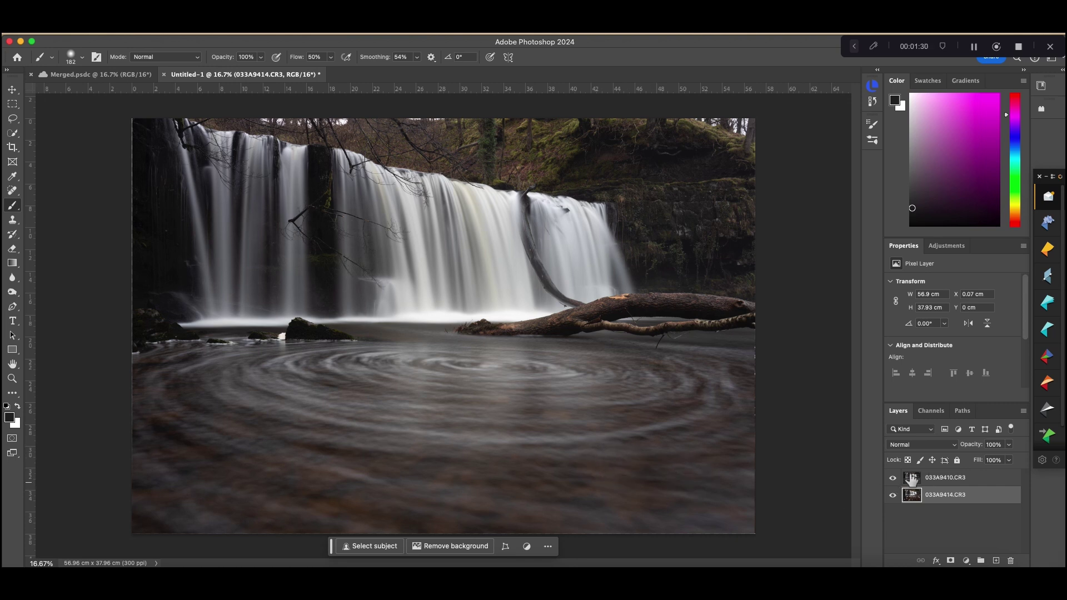
Hide and reshow the top exposure to compare, then select the 033A9410.CR3 layer
left_click(893, 479)
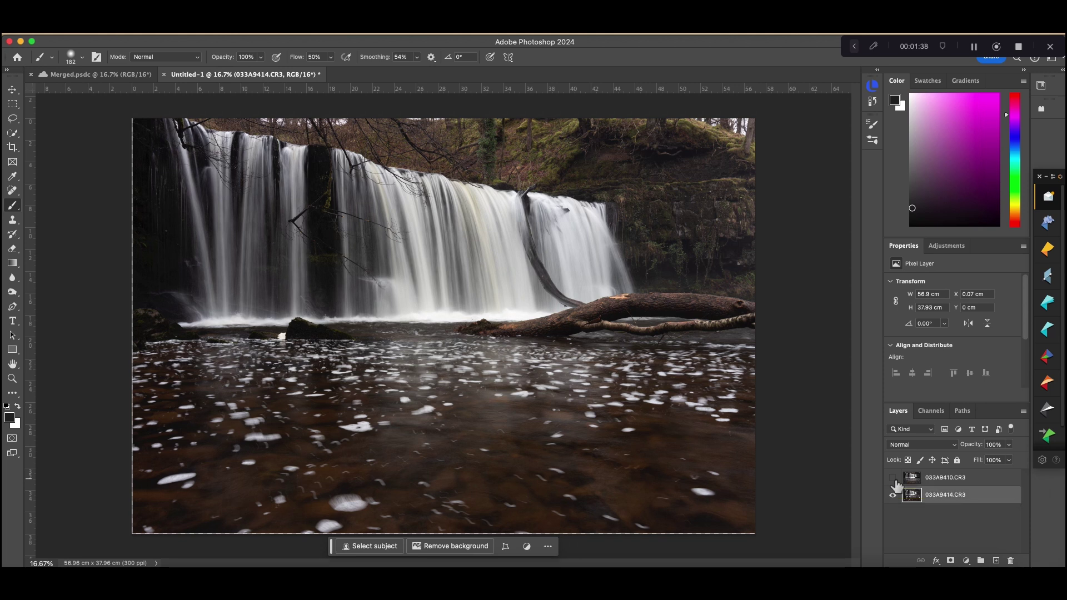
left_click(893, 479)
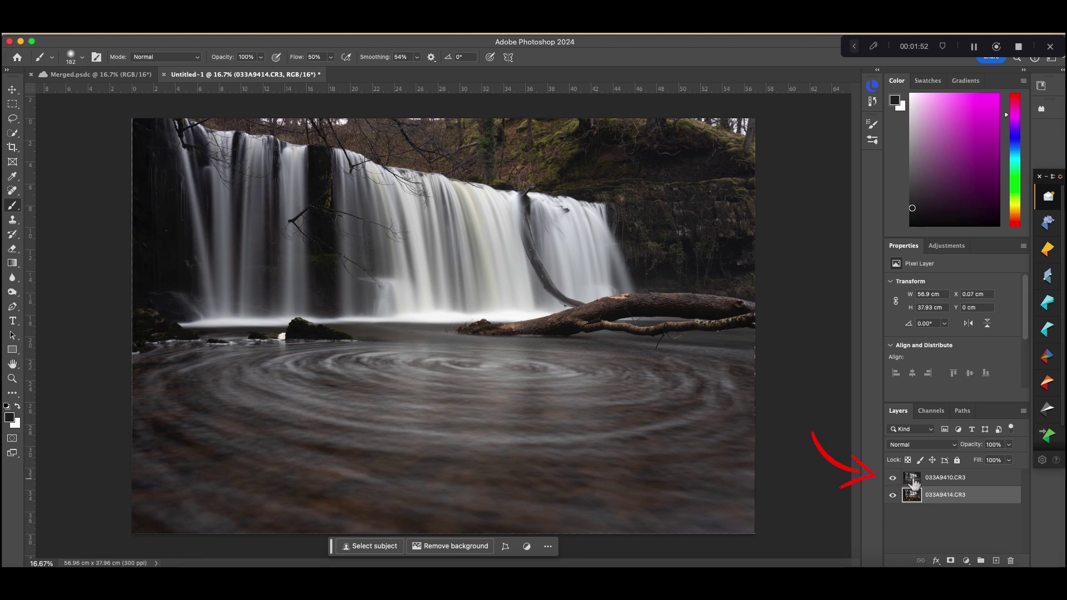
left_click(912, 483)
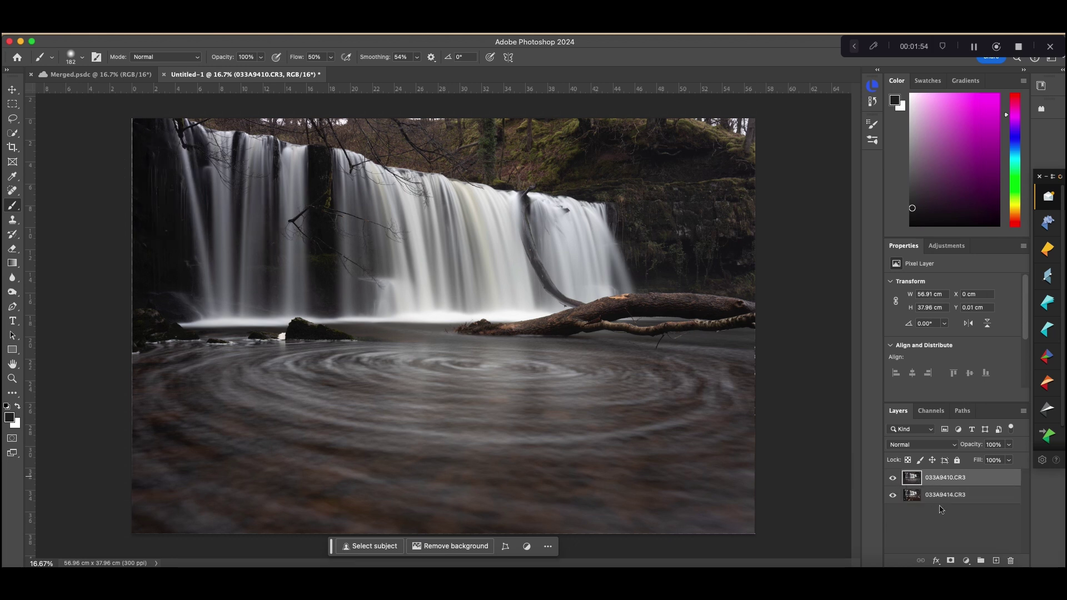
Add a white layer mask to 033A9410.CR3 and enlarge the brush to 332 px
left_click(951, 561)
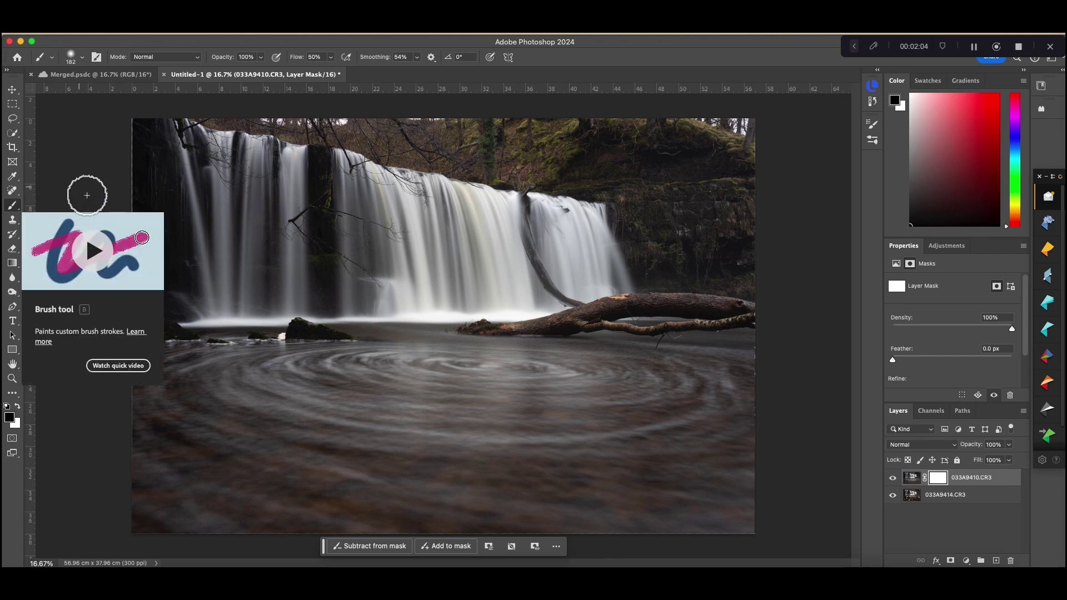
left_click(83, 57)
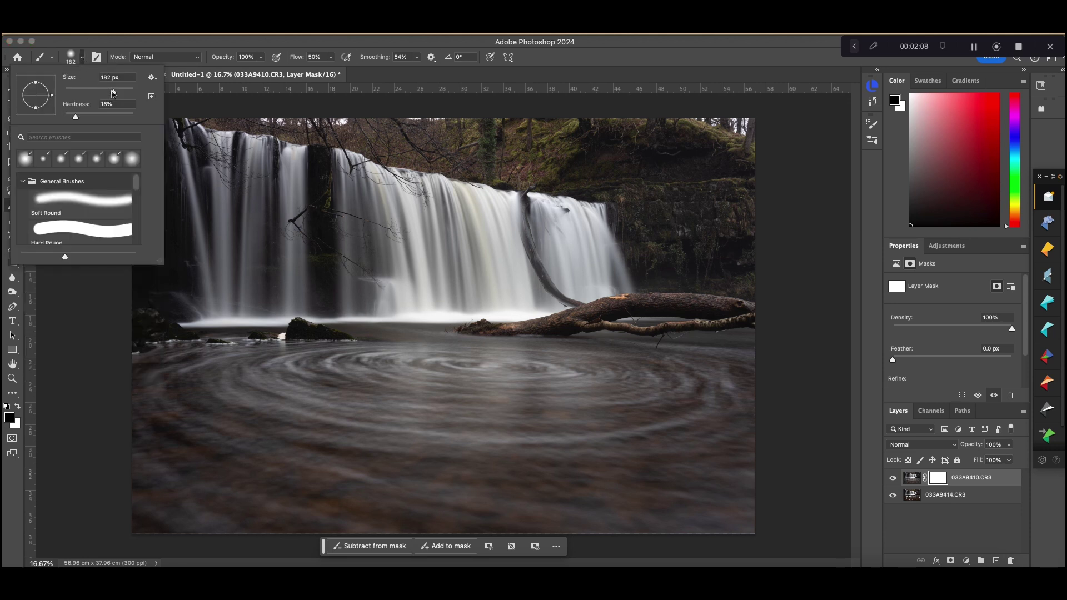
left_click_drag(113, 92, 122, 92)
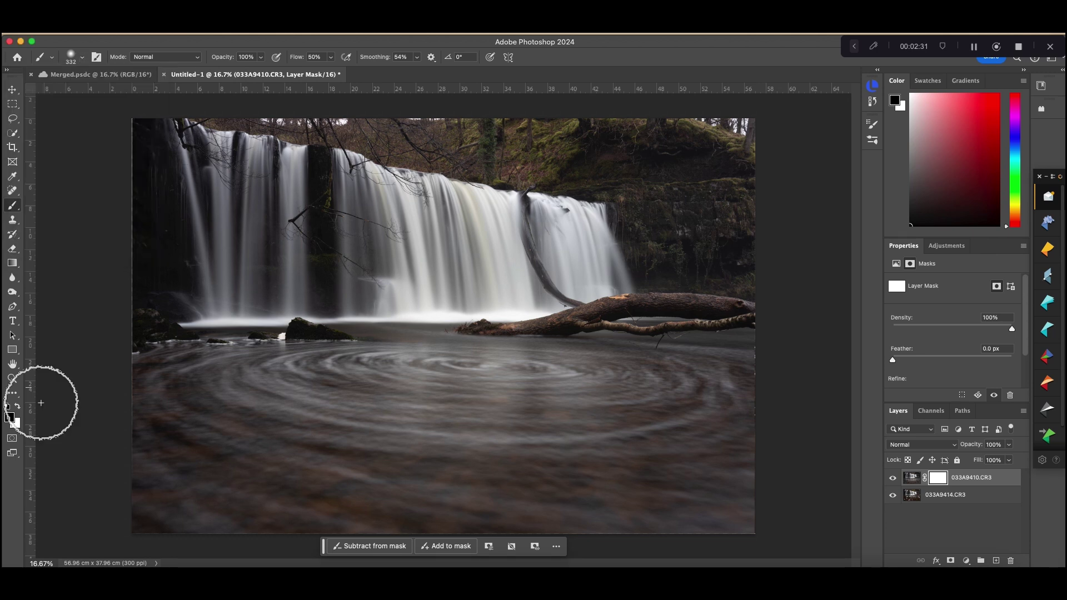
Paint black into the mask over the waterfall and its base to reveal the lower exposure
left_click(19, 408)
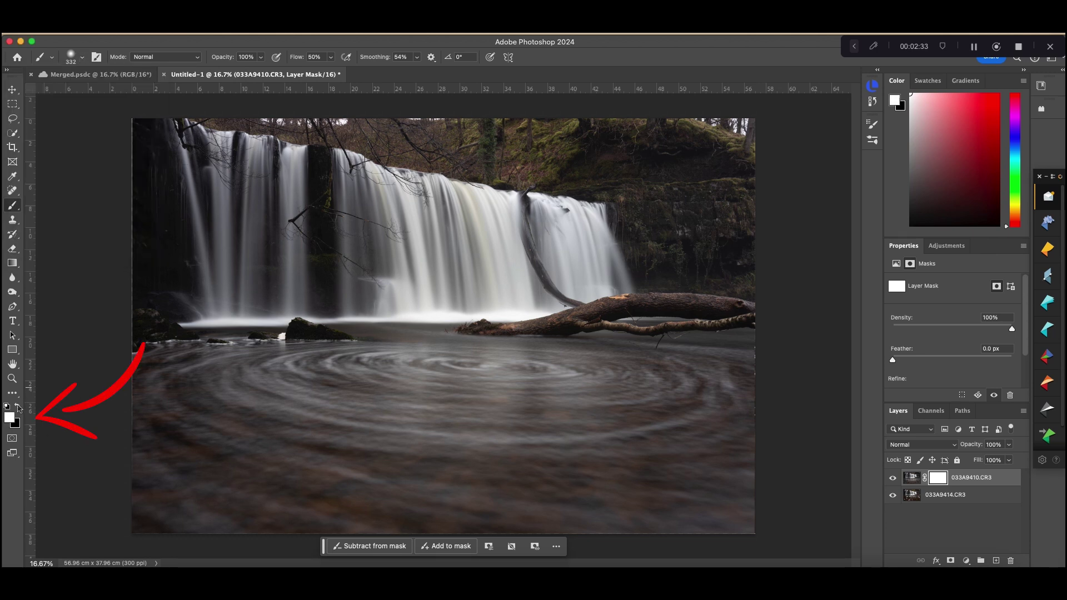
left_click(20, 408)
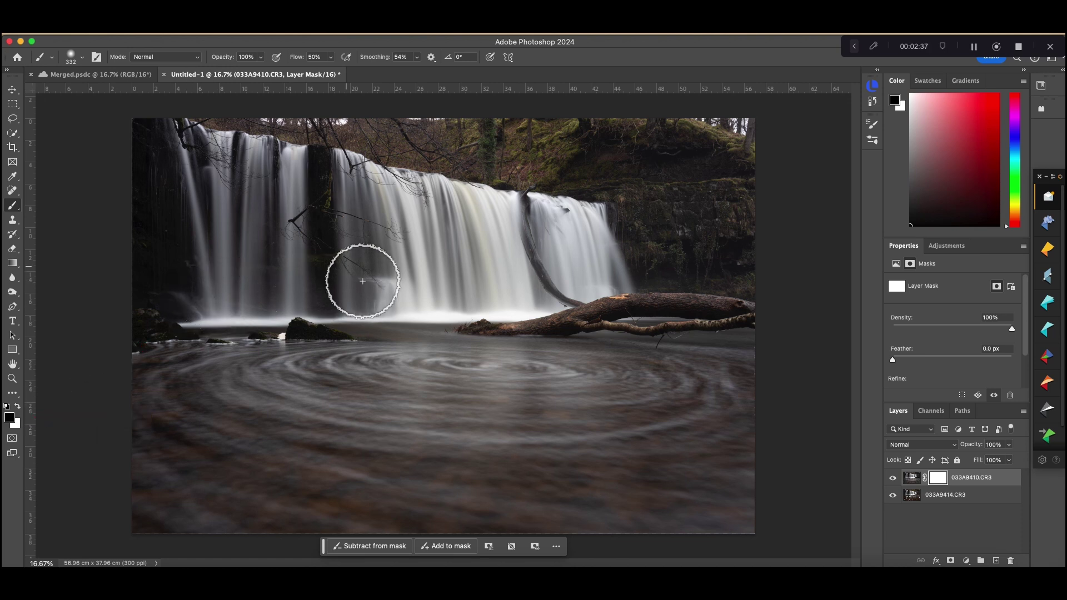
left_click_drag(362, 281, 467, 284)
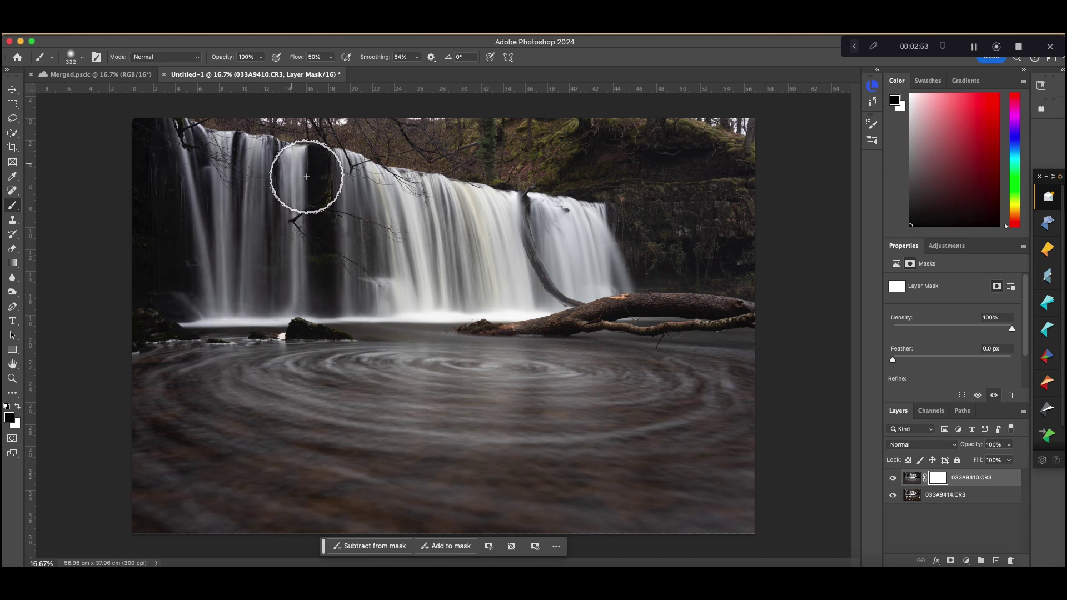
left_click(281, 288)
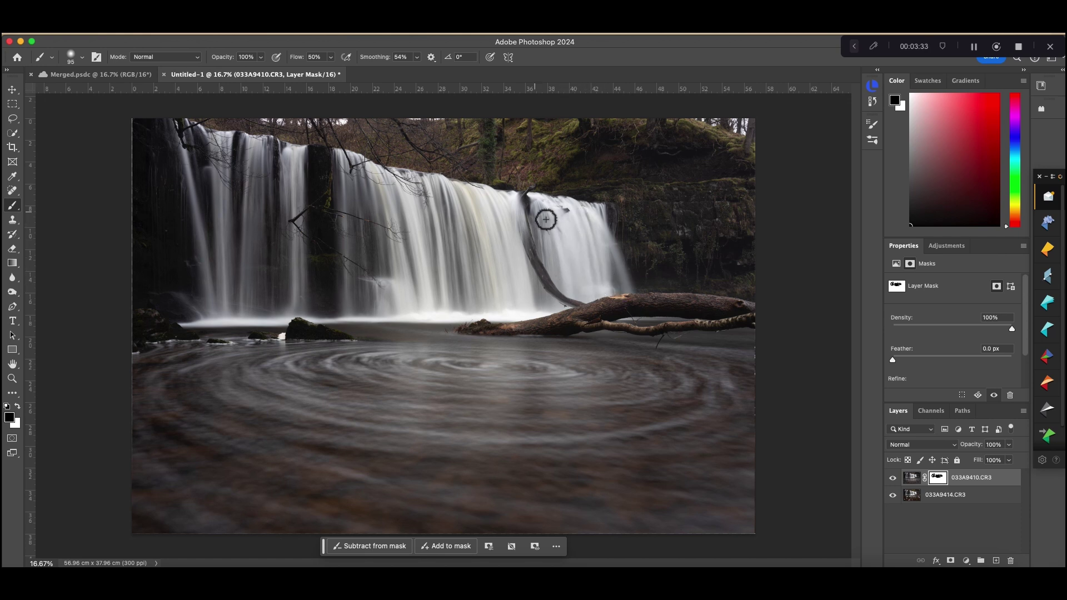
Bring the finished Merged.psdc waterfall image back into view for comparison
left_click(115, 75)
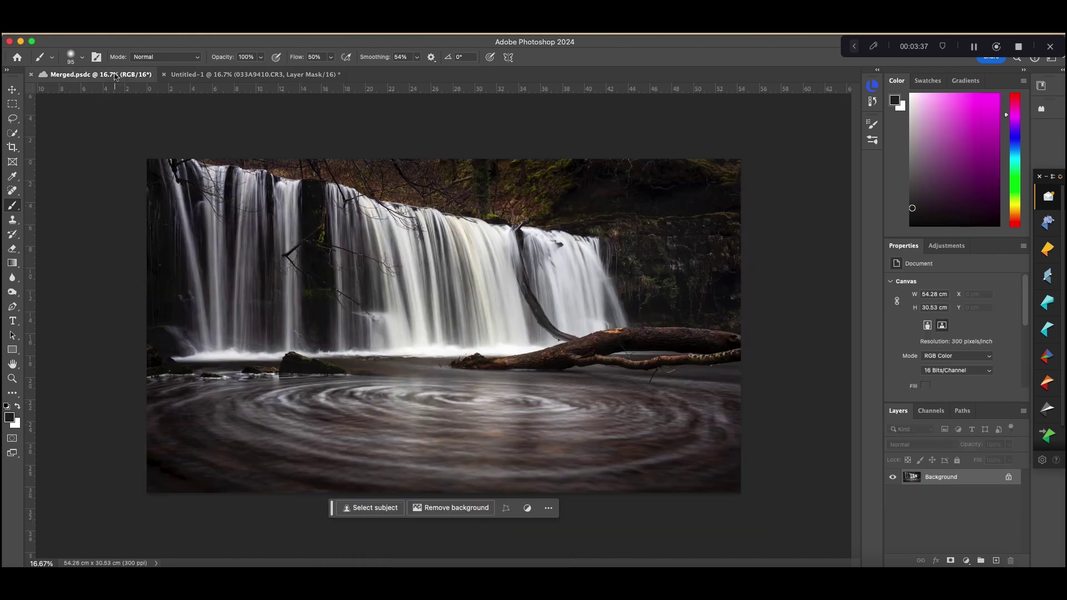